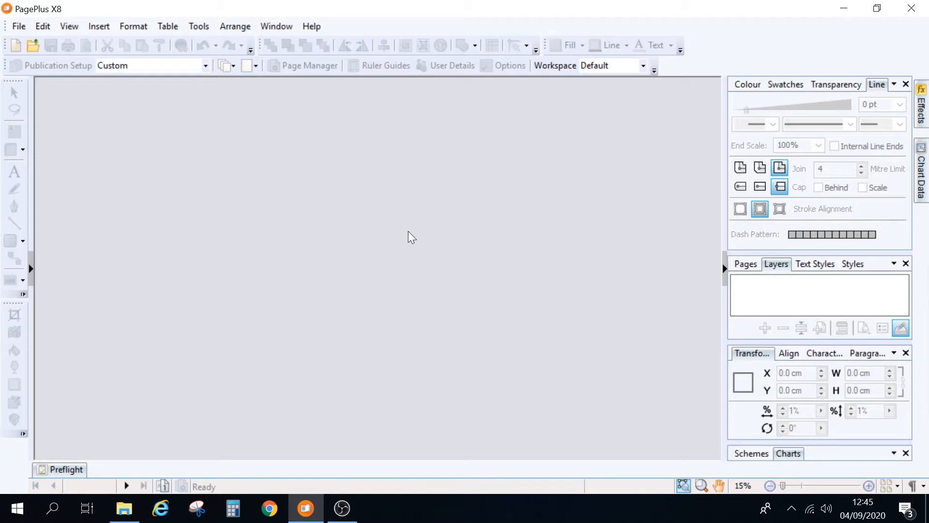
Open the Typography Template document from the Project - Typography folder.
click(32, 46)
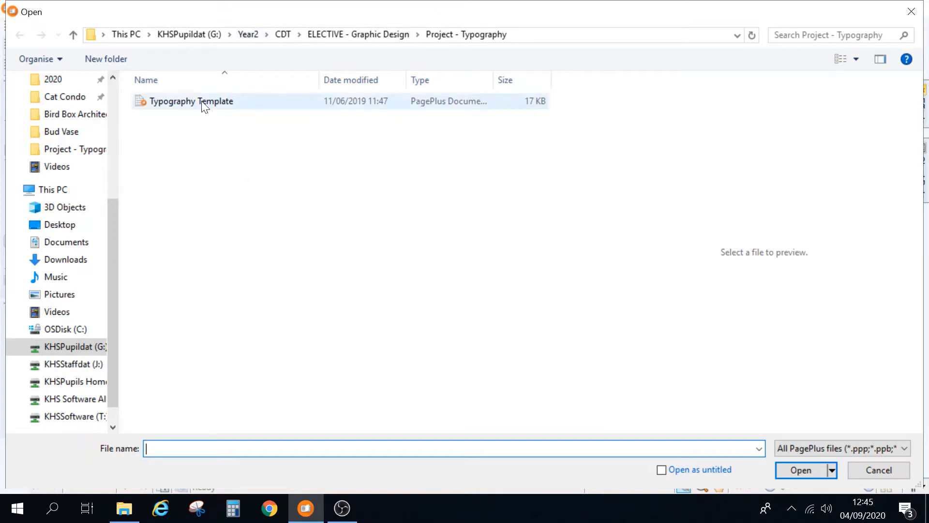
double_click(281, 103)
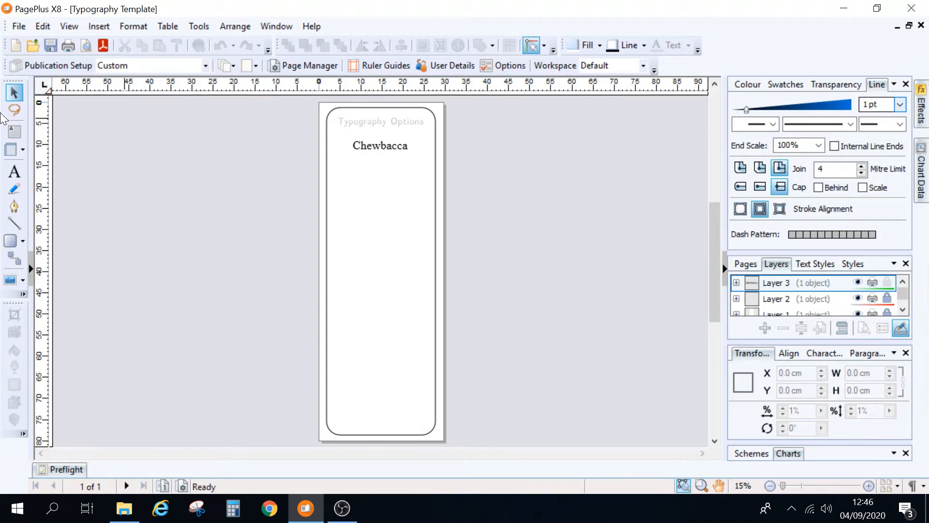
Undock the Tools toolbar and the Context toolbar so both float over the page.
drag(2, 114, 102, 349)
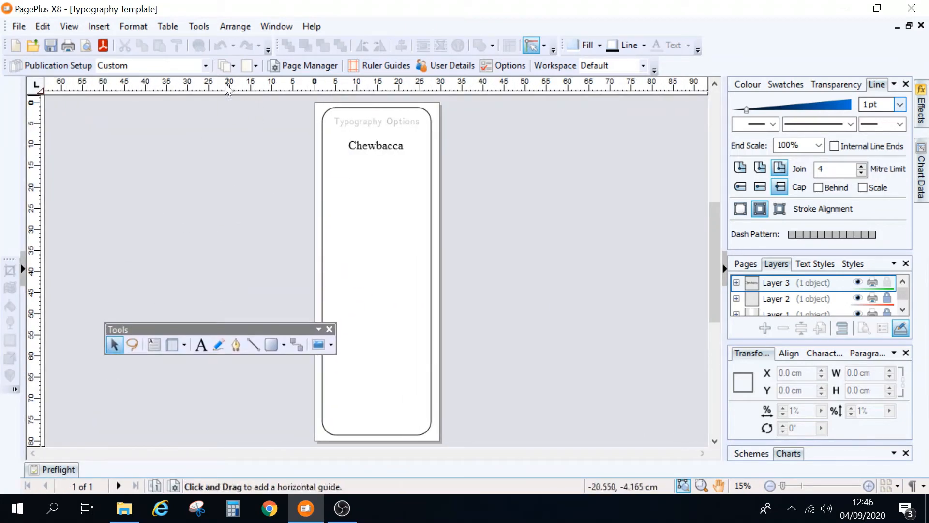
drag(261, 67, 283, 207)
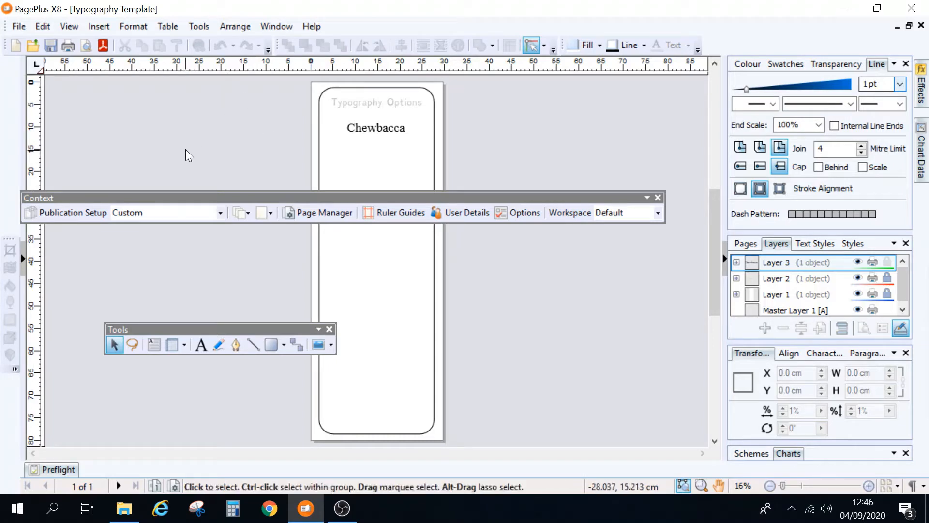
Restore the default workspace layout and collapse the Assets panel.
click(73, 28)
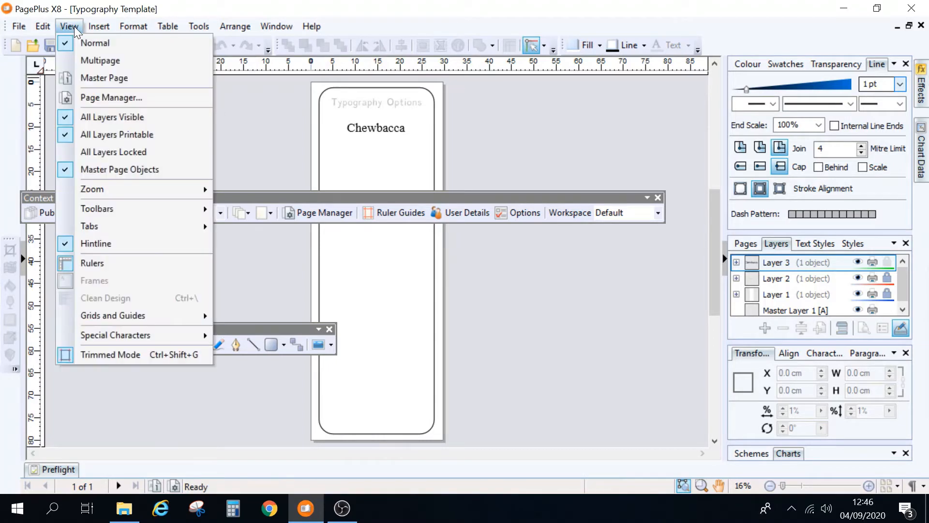
mouse_move(131, 229)
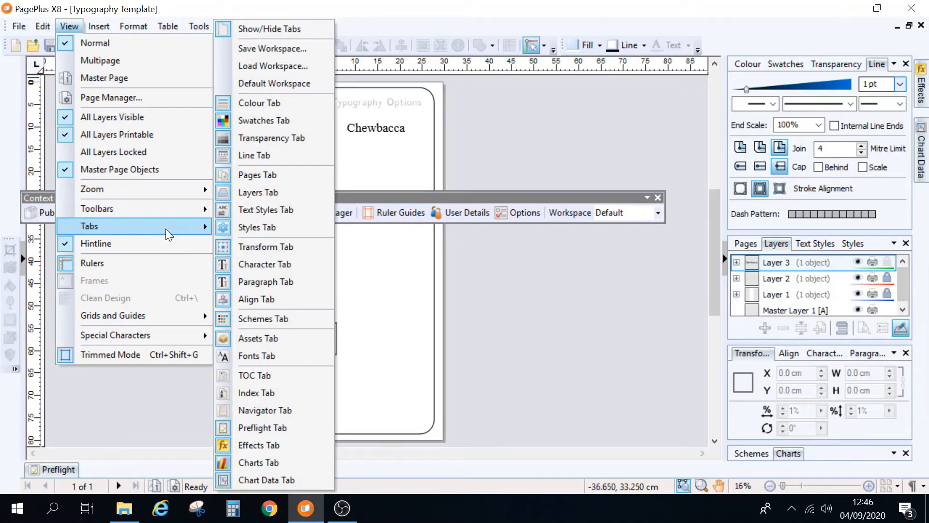
click(291, 84)
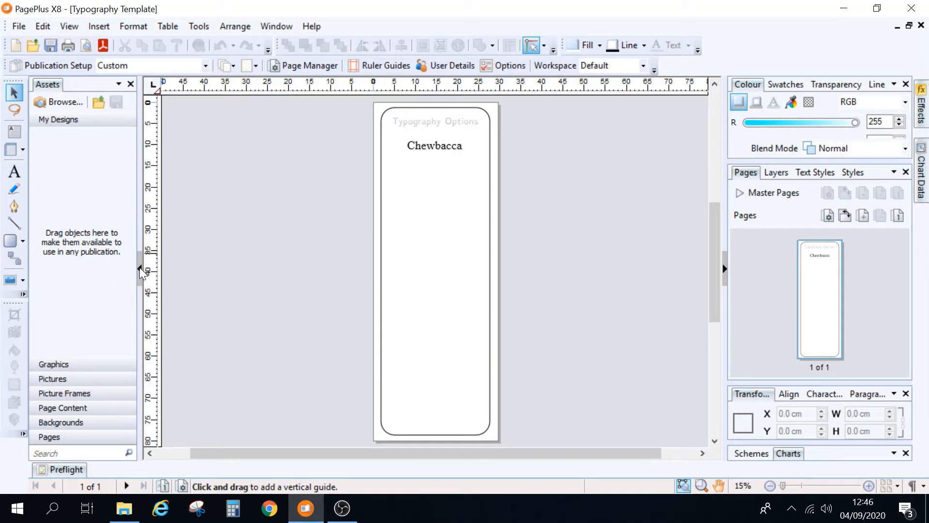
click(139, 267)
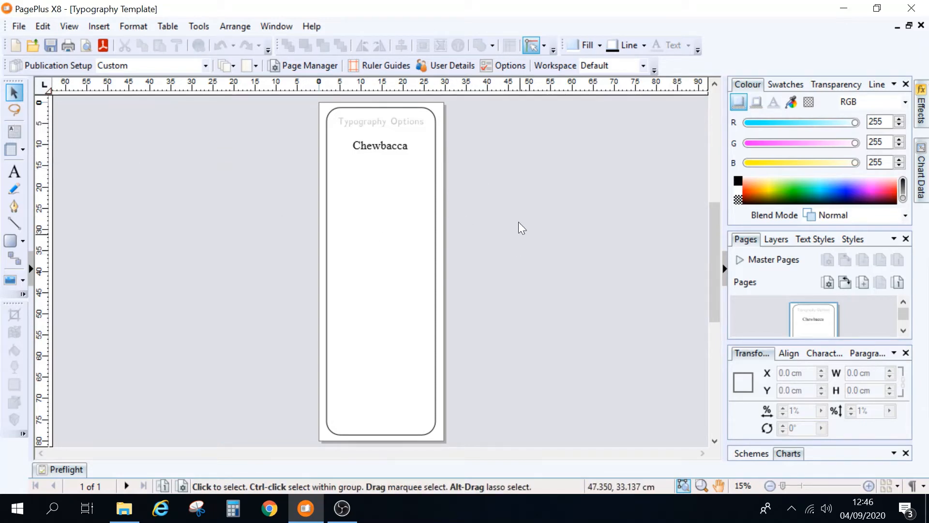
Select the Chewbacca text, move it down the page and rotate it to about -61°.
click(395, 155)
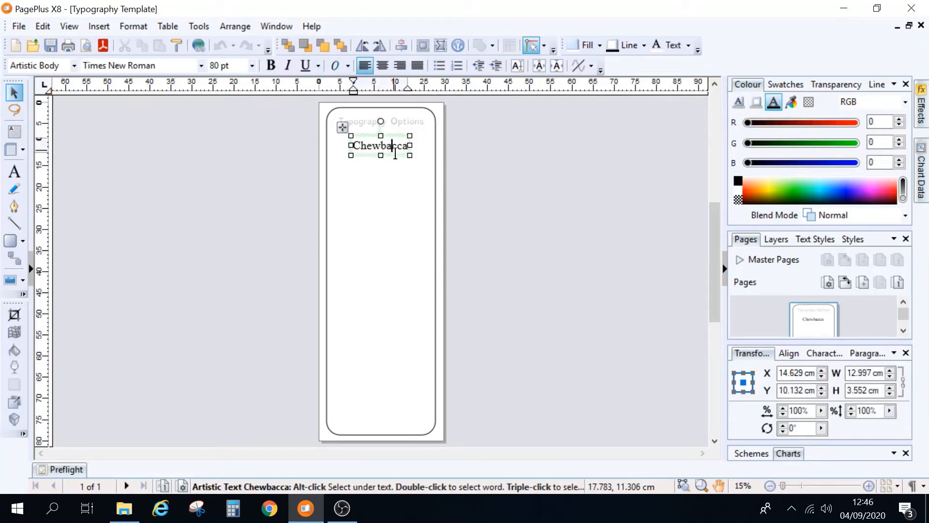
click(396, 136)
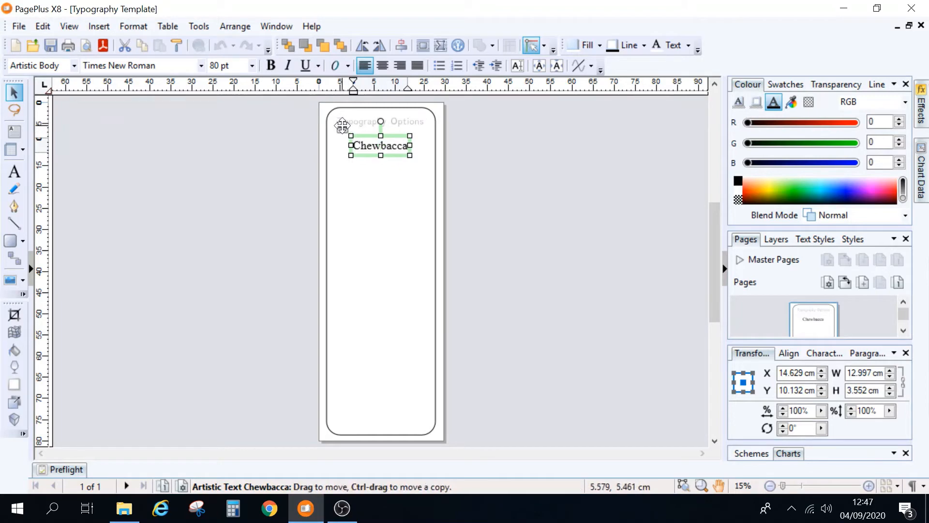
drag(342, 126, 397, 174)
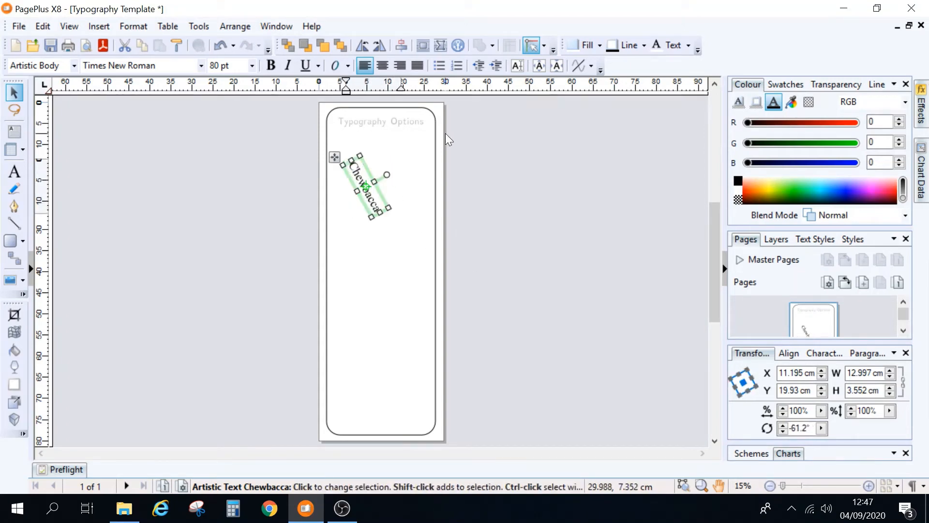
Undo the rotations and the move of the Chewbacca text.
click(220, 47)
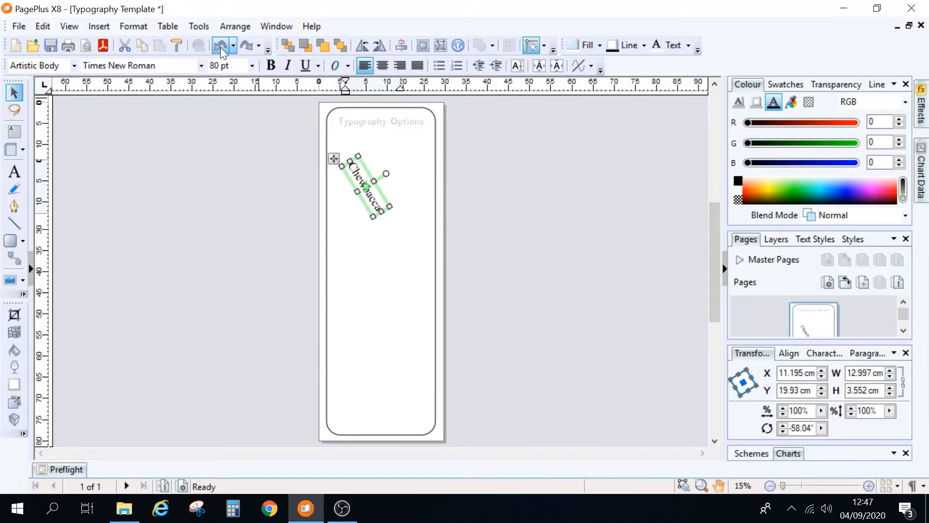
click(233, 46)
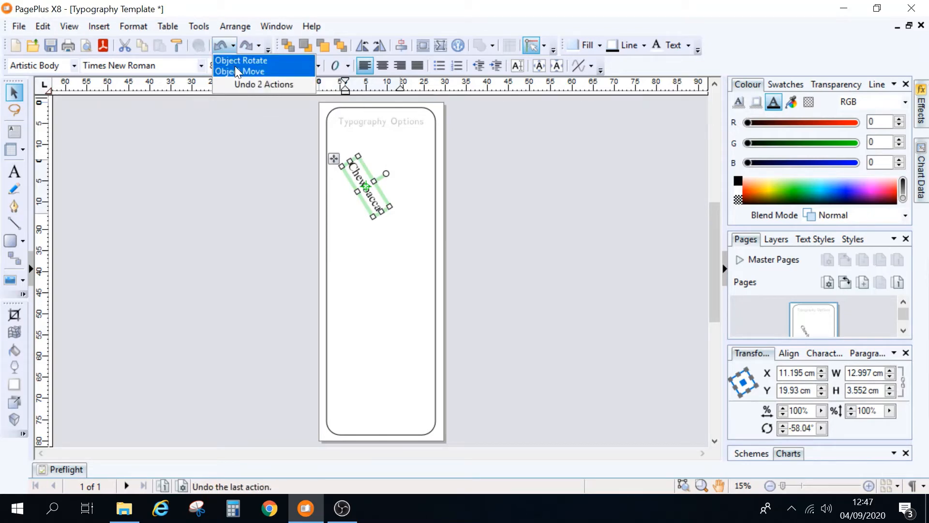
click(239, 71)
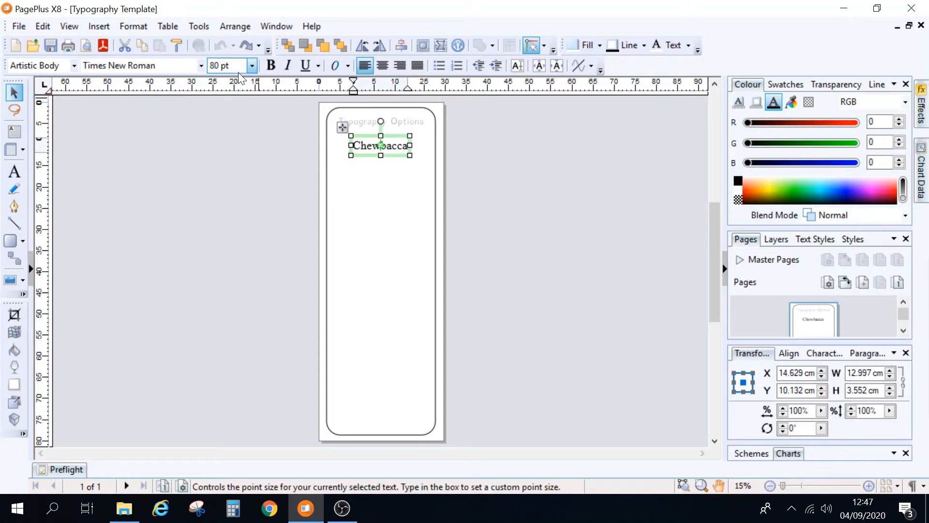
Move the Chewbacca text down to about X 15.3 cm, Y 18.0 cm and deselect it.
click(399, 228)
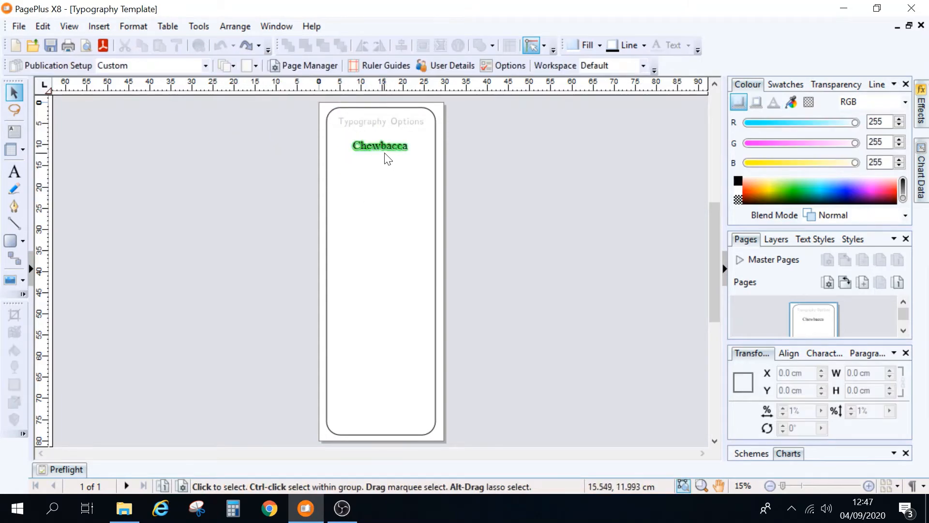
drag(350, 134, 344, 159)
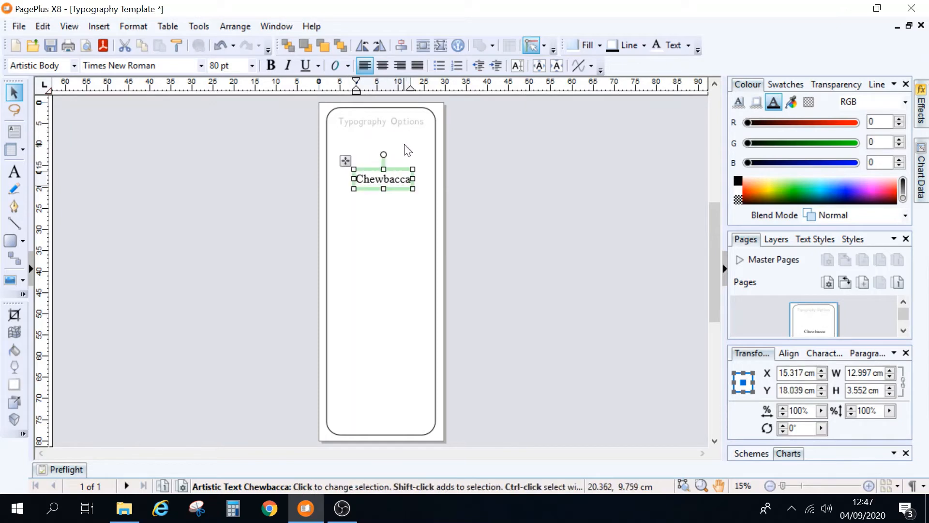
click(408, 151)
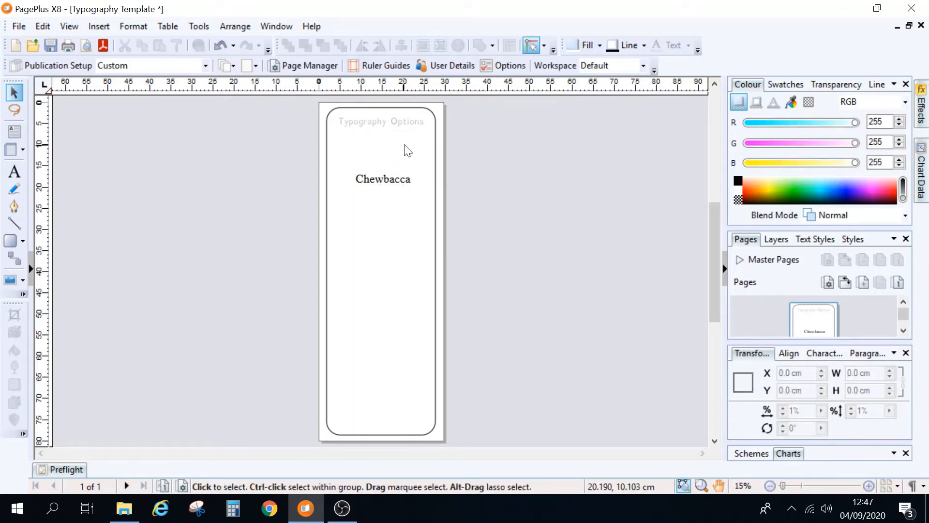
Stretch the Chewbacca text out of proportion from its sides to about 20.9 cm wide and 21.4 cm high.
click(394, 180)
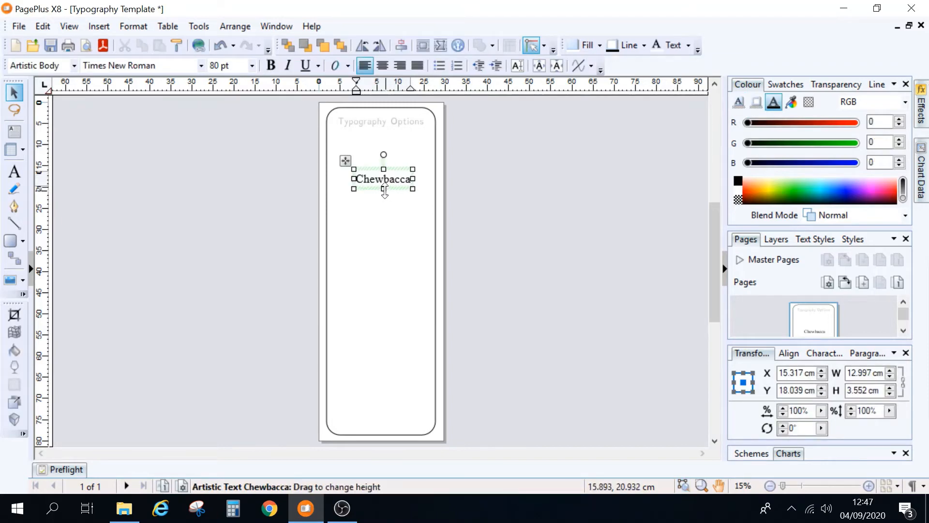
drag(383, 188, 386, 233)
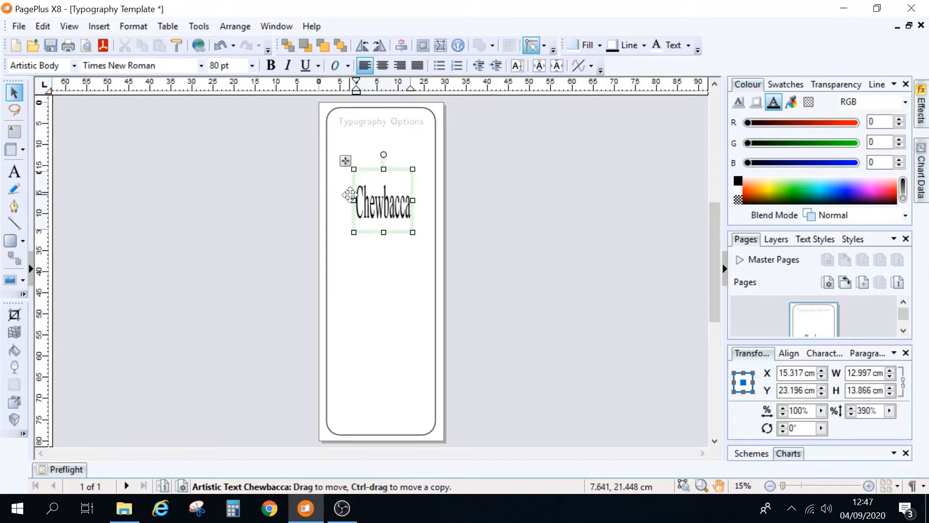
drag(352, 200, 330, 200)
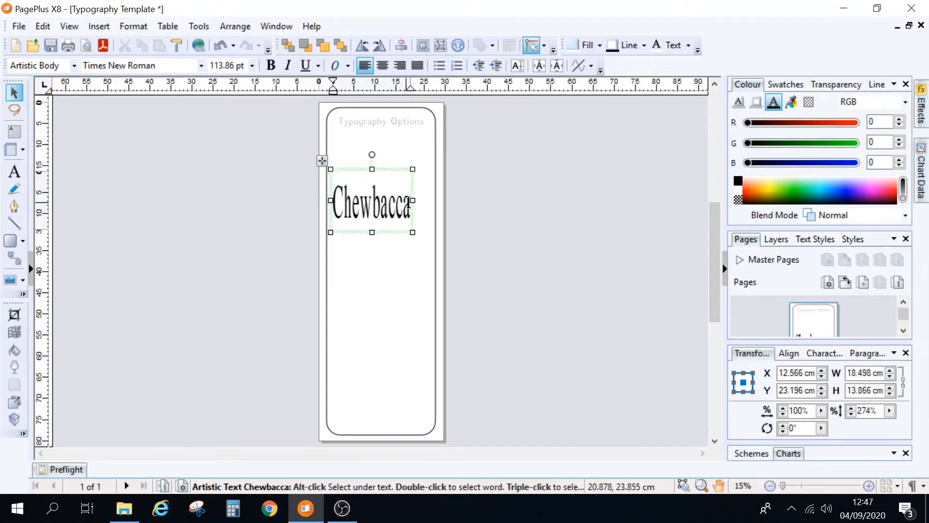
drag(413, 199, 426, 199)
drag(377, 169, 377, 137)
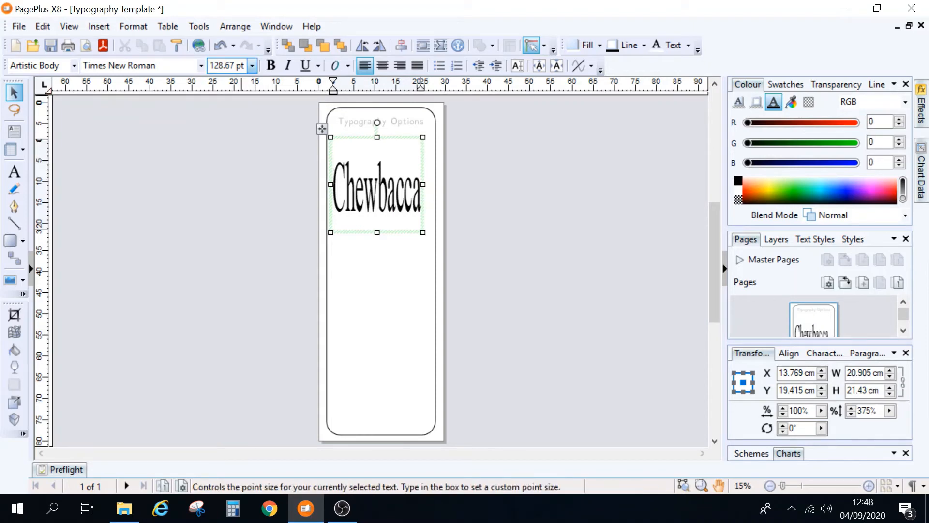
Undo the four stretches of the Chewbacca text in one go.
click(234, 47)
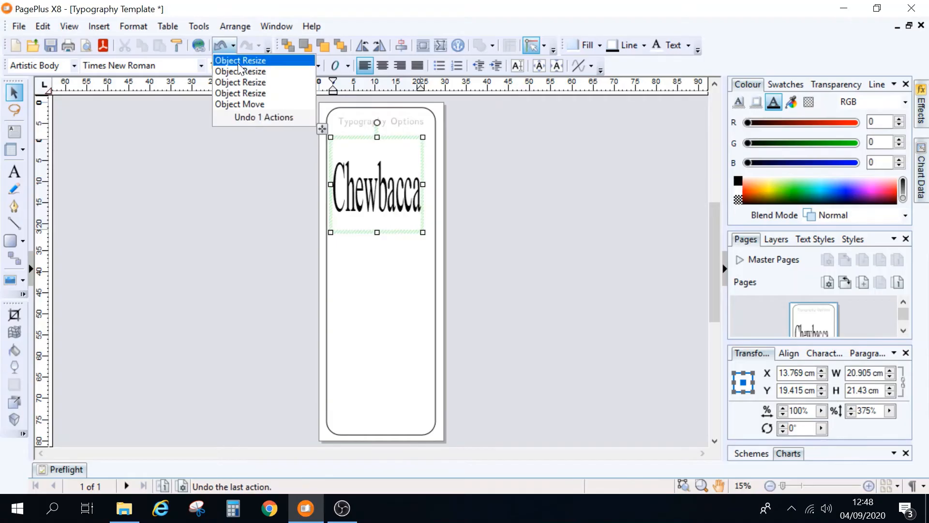
click(246, 92)
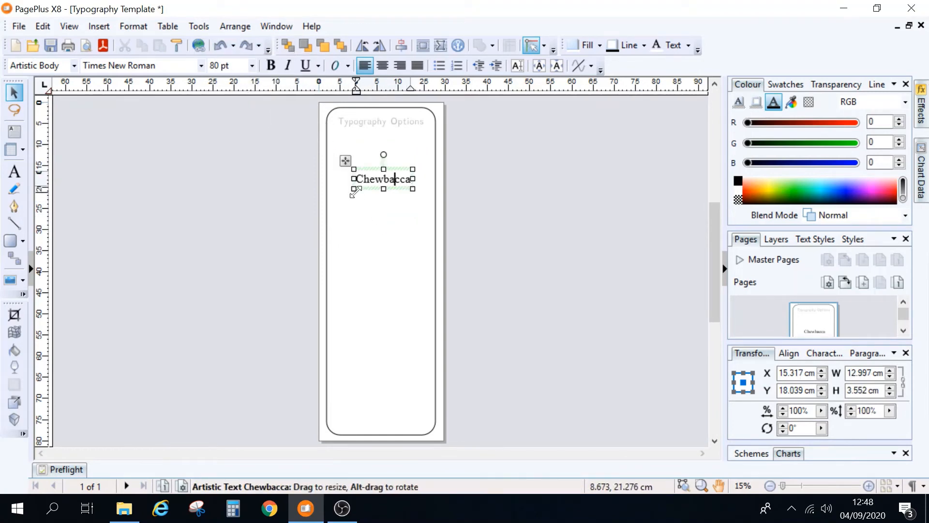
Enlarge the Chewbacca text proportionally from its corners to about 22.5 cm wide and 6.1 cm high.
drag(355, 191, 347, 211)
drag(411, 161, 433, 155)
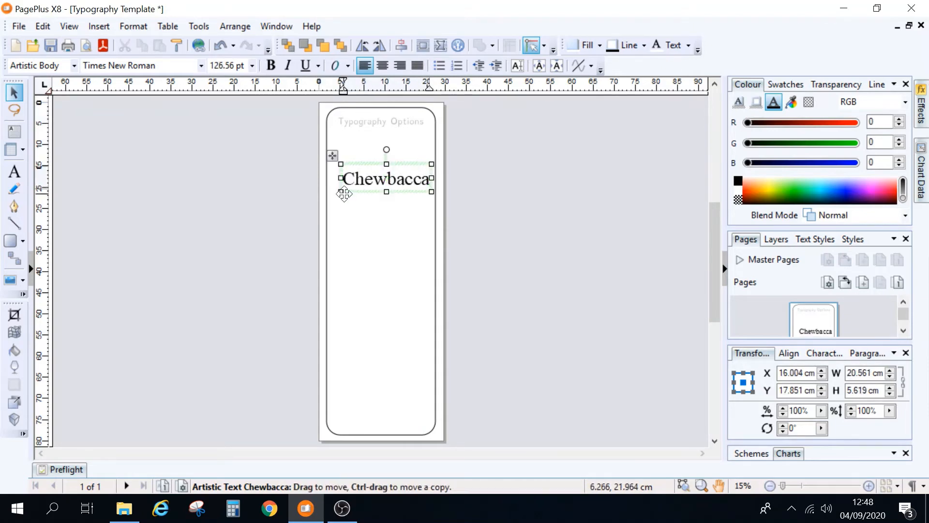
drag(340, 193, 332, 194)
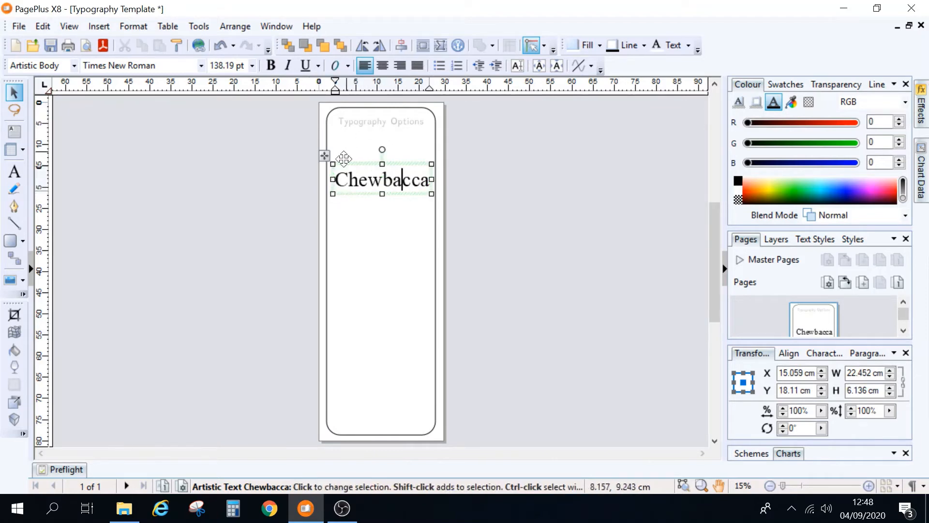
Set the Chewbacca text to 160 pt and move it to about X 15.4 cm, Y 16.3 cm.
double_click(349, 180)
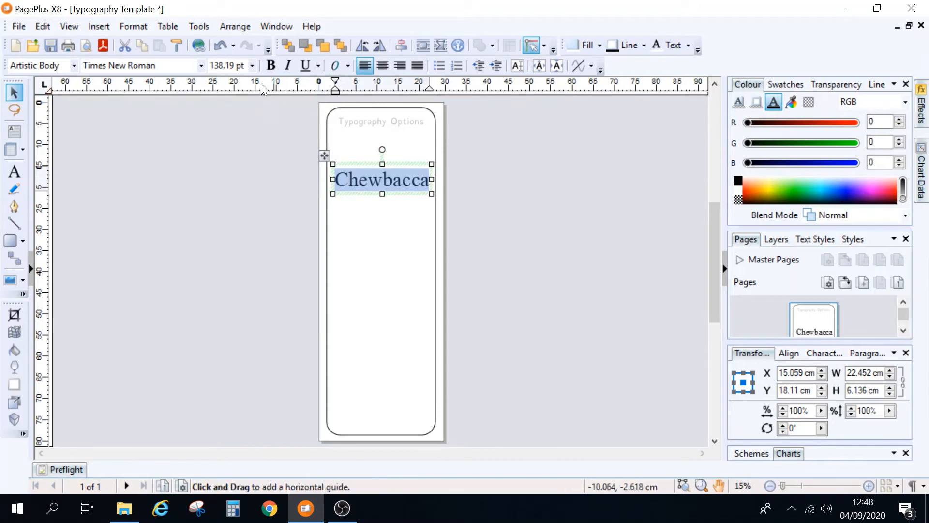
click(251, 66)
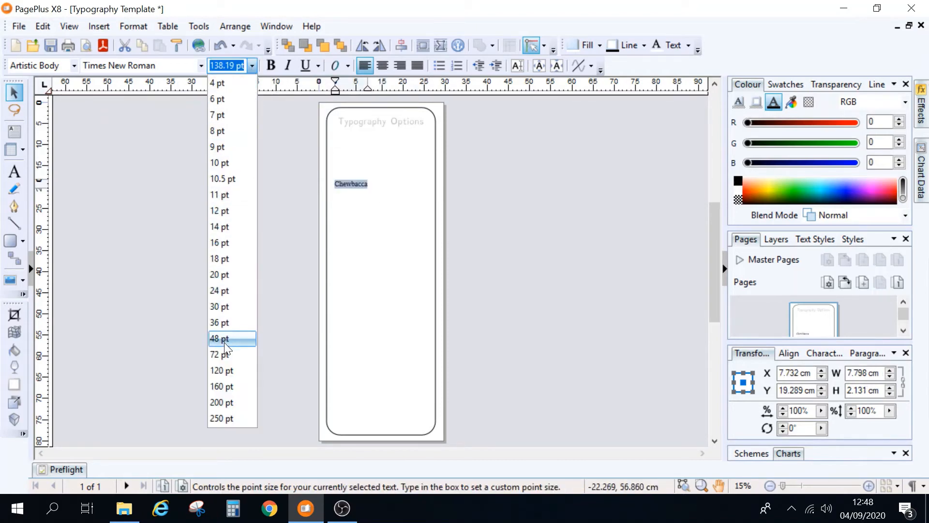
click(228, 390)
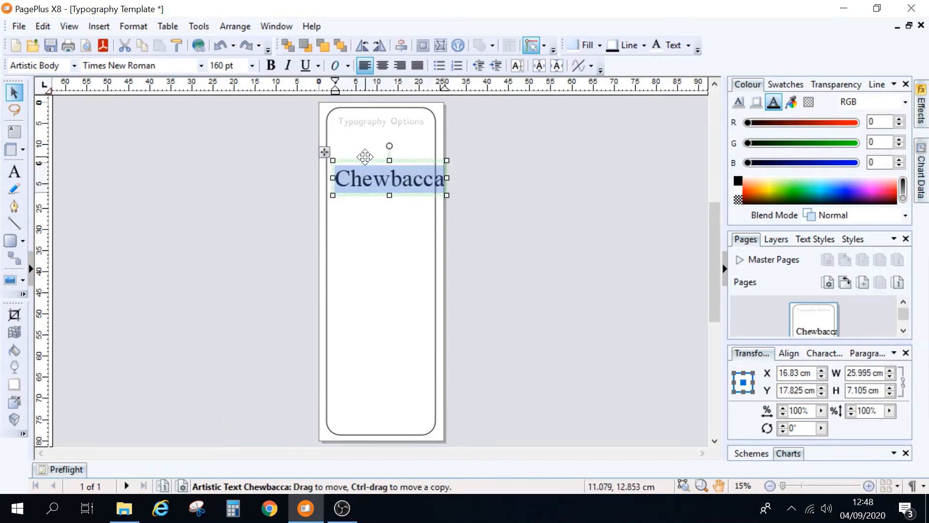
drag(361, 158, 355, 152)
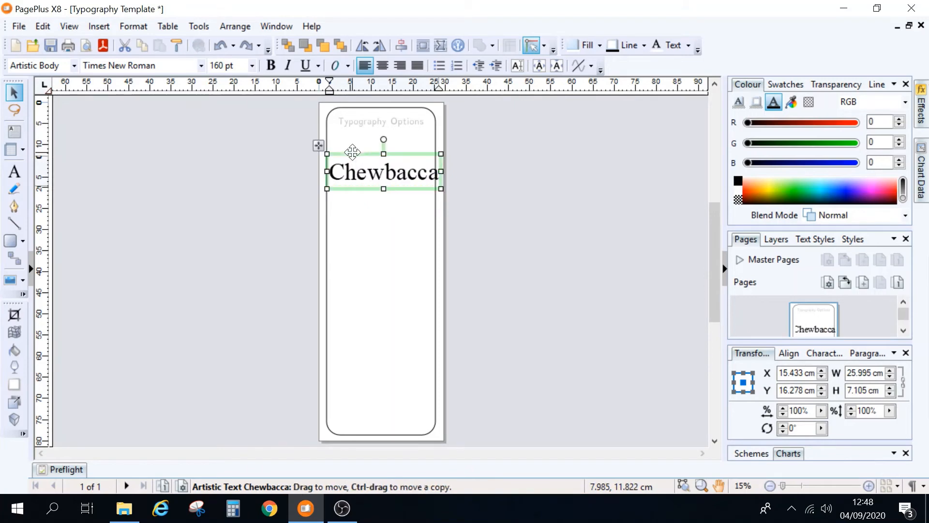
Change the Chewbacca text's font to Economica and move it to about X 14.1 cm, Y 16.5 cm.
click(367, 173)
double_click(366, 173)
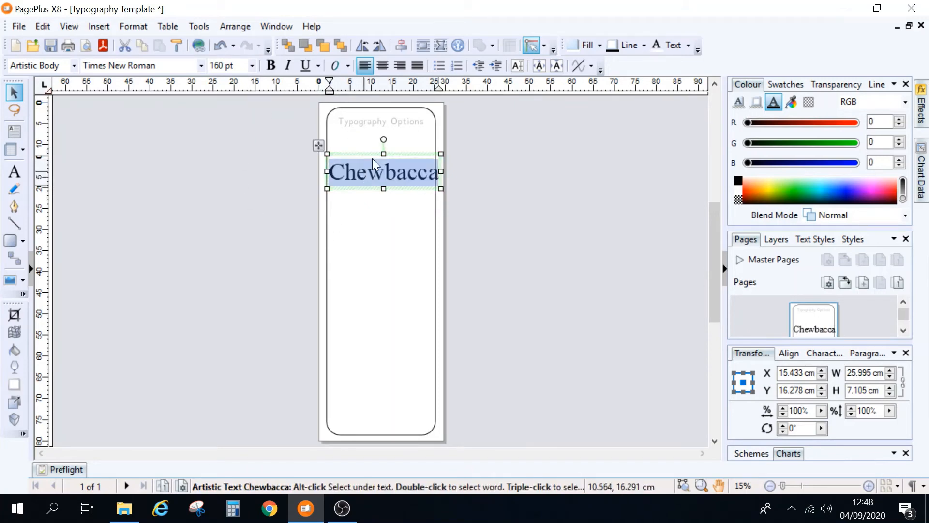
click(199, 68)
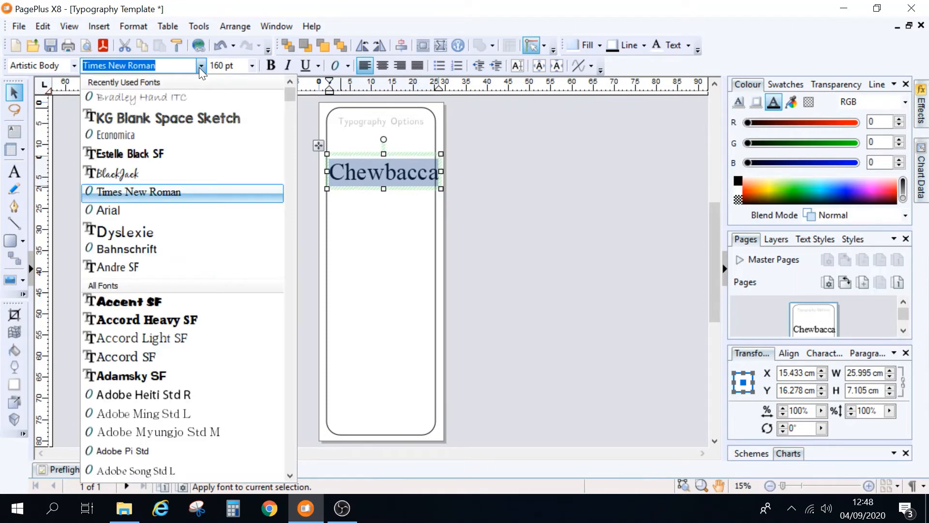
click(158, 135)
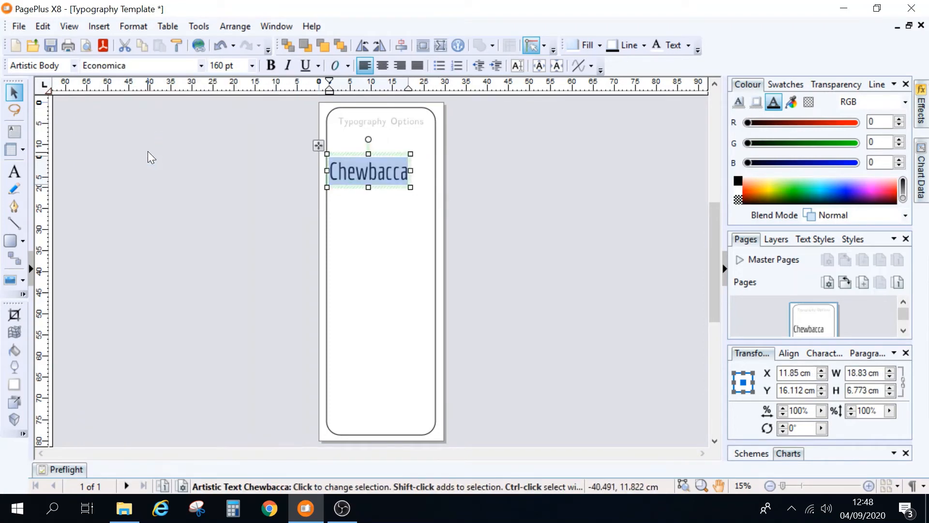
drag(351, 151, 363, 154)
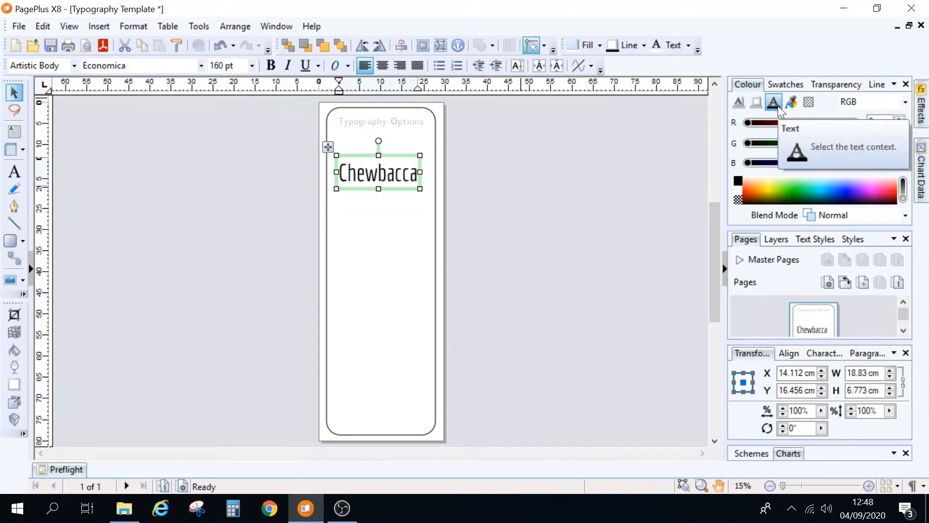
Colour the Chewbacca text orange, about RGB 255, 88, 40.
click(777, 101)
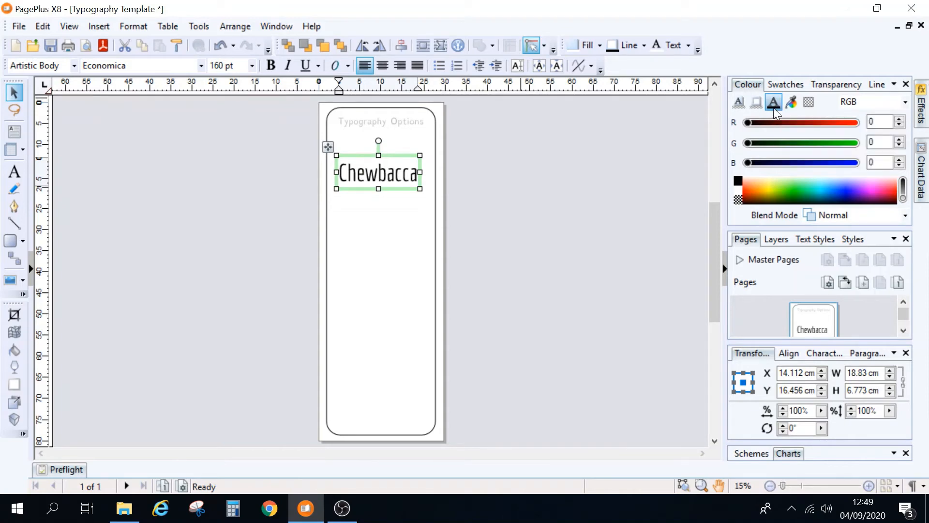
click(750, 190)
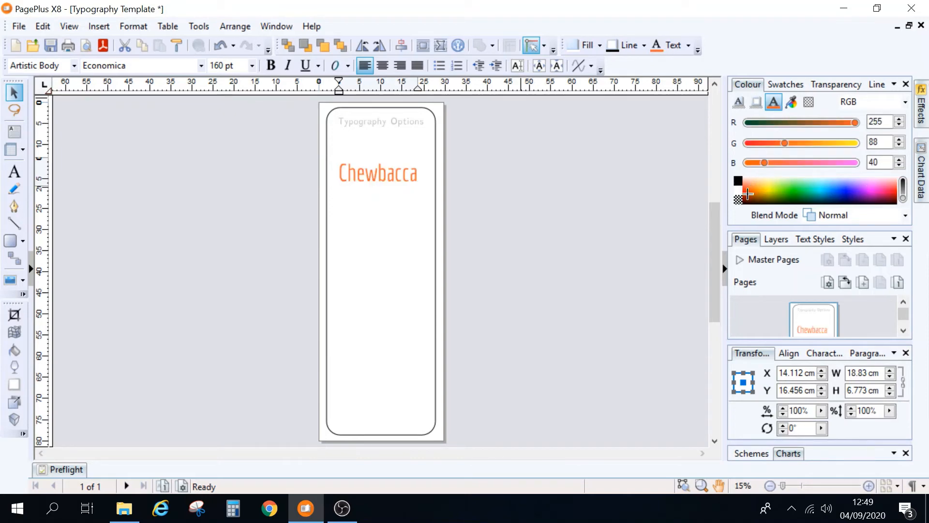
Try green and blue on the Chewbacca text, and colour it cyan from the Standard RGB swatches.
click(805, 192)
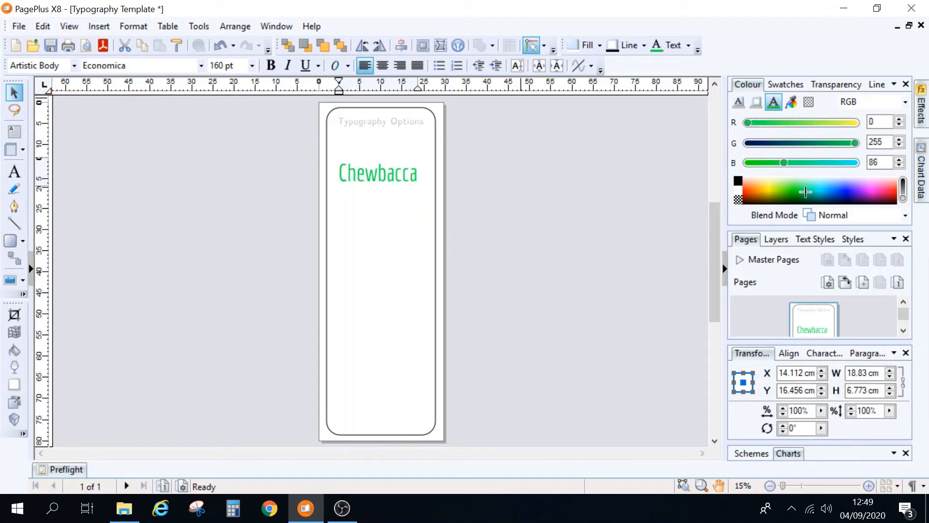
click(836, 194)
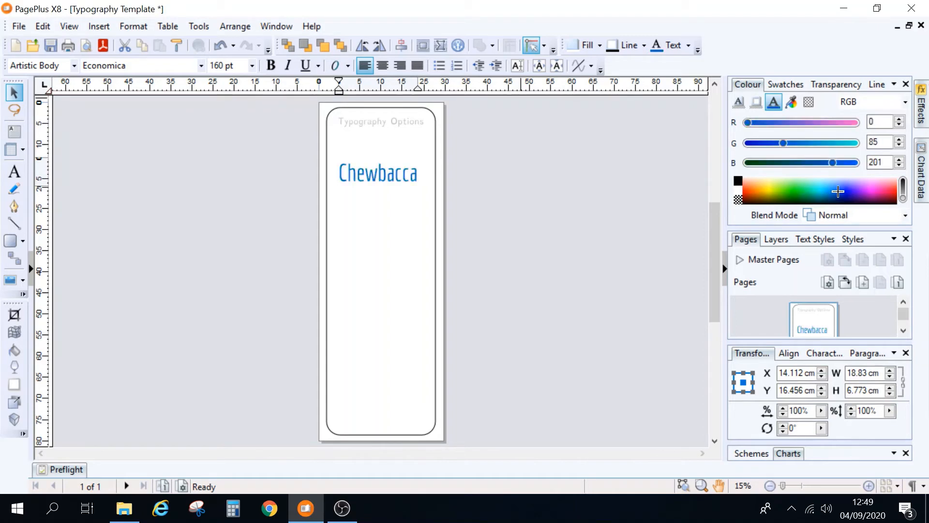
click(792, 85)
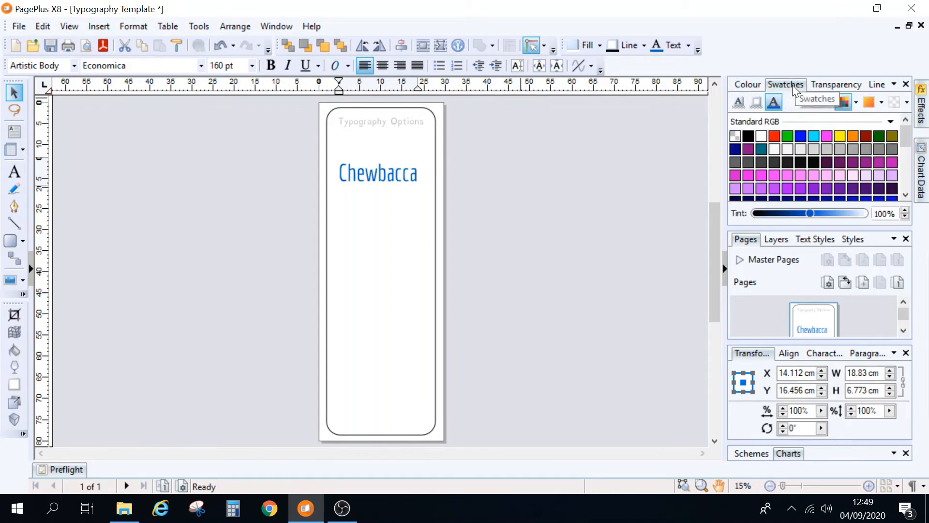
click(856, 101)
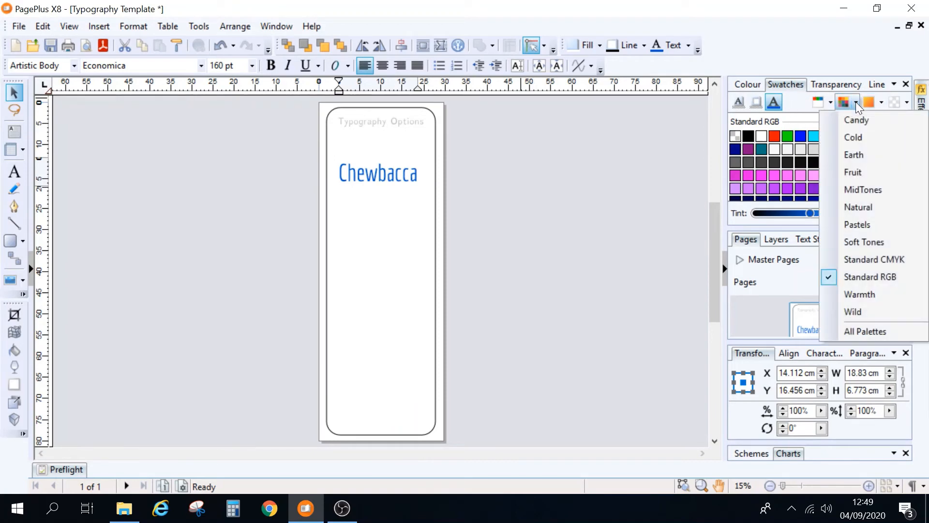
click(904, 276)
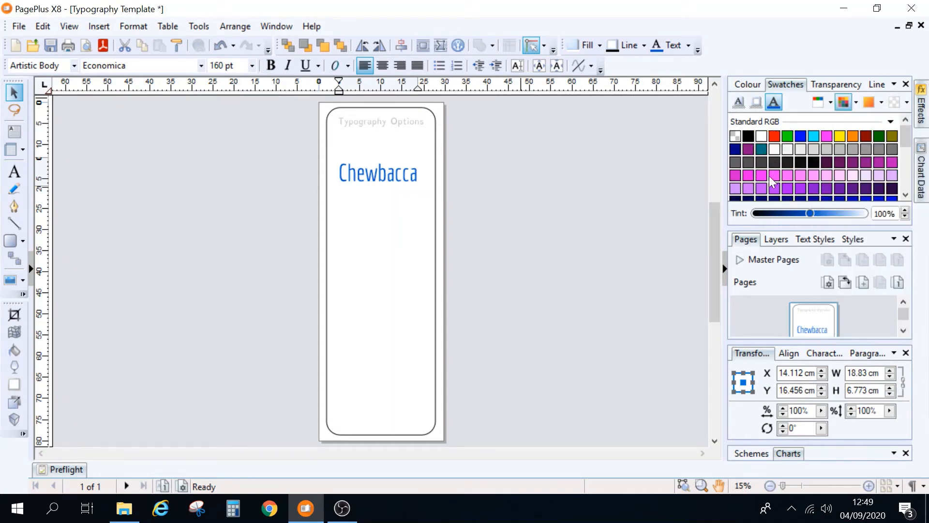
click(377, 173)
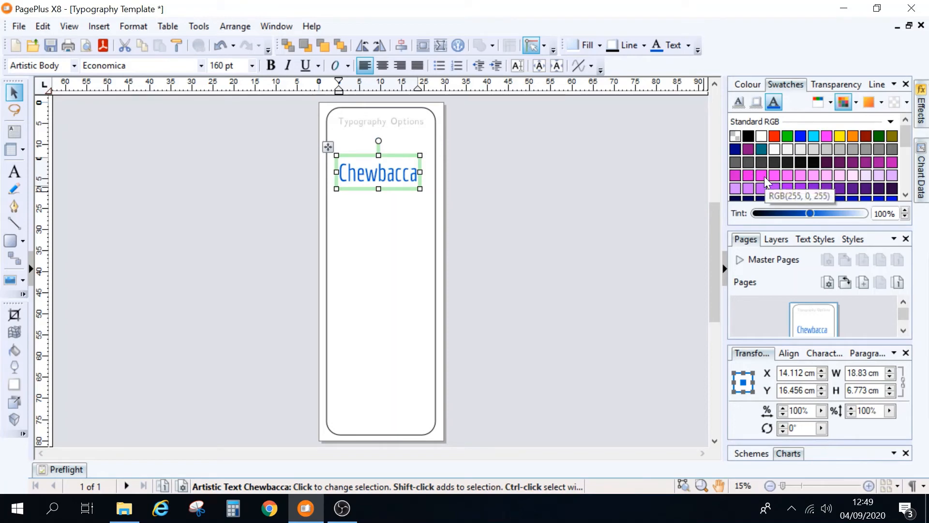
click(816, 135)
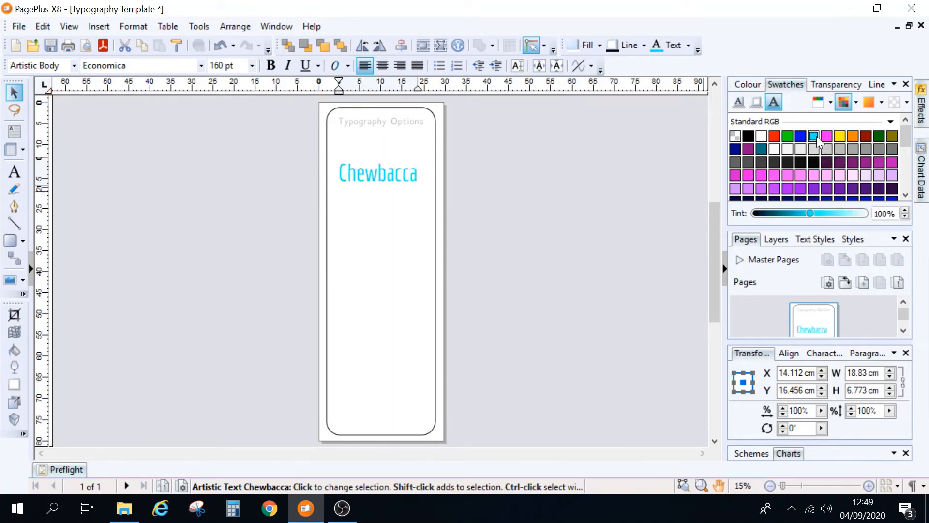
Move the Chewbacca text to about X 15.3 cm, Y 16.6 cm and give it a purple outline.
click(406, 155)
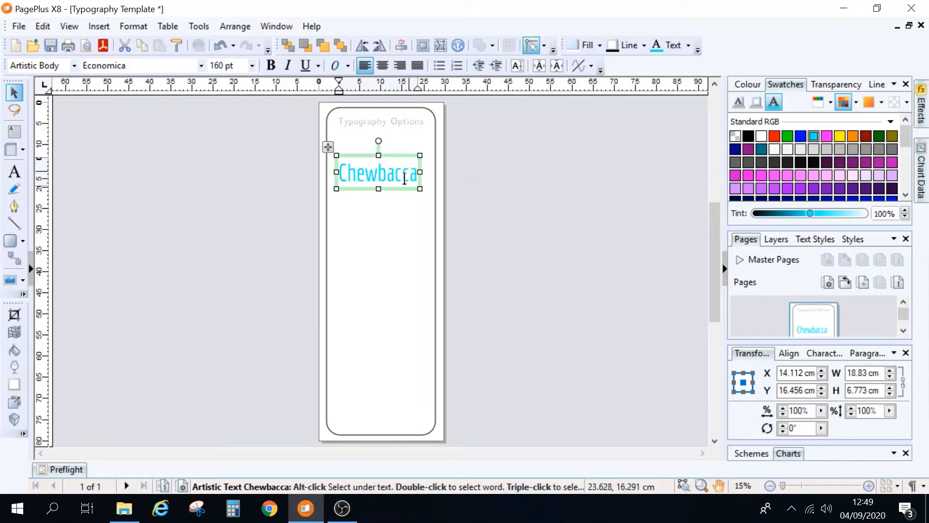
drag(401, 153, 406, 152)
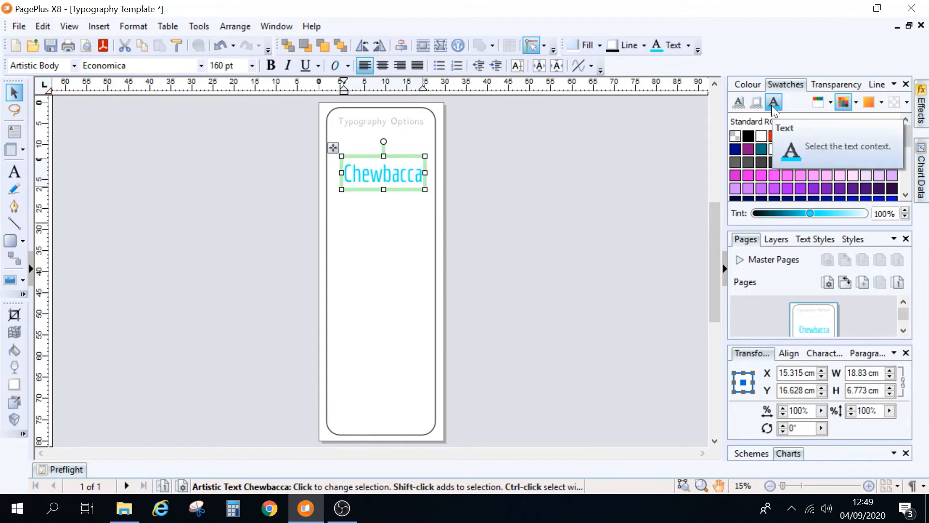
click(758, 102)
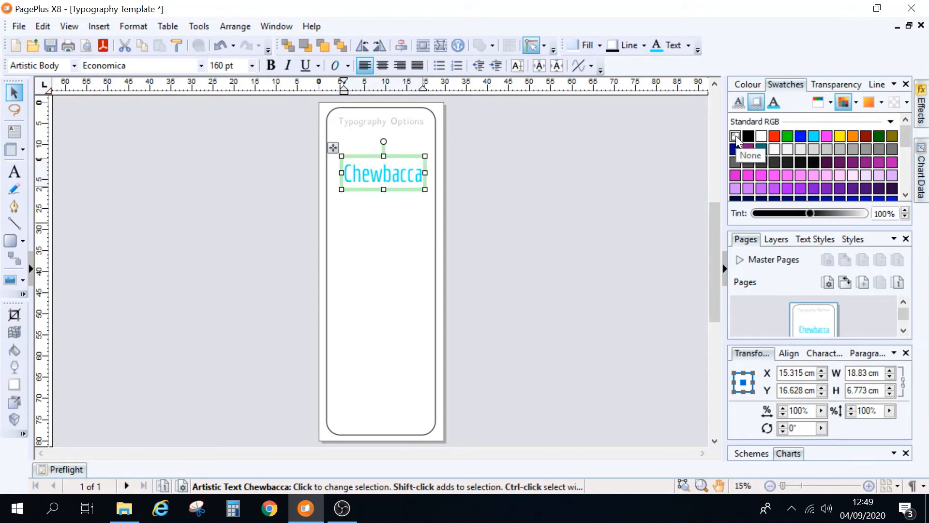
click(864, 162)
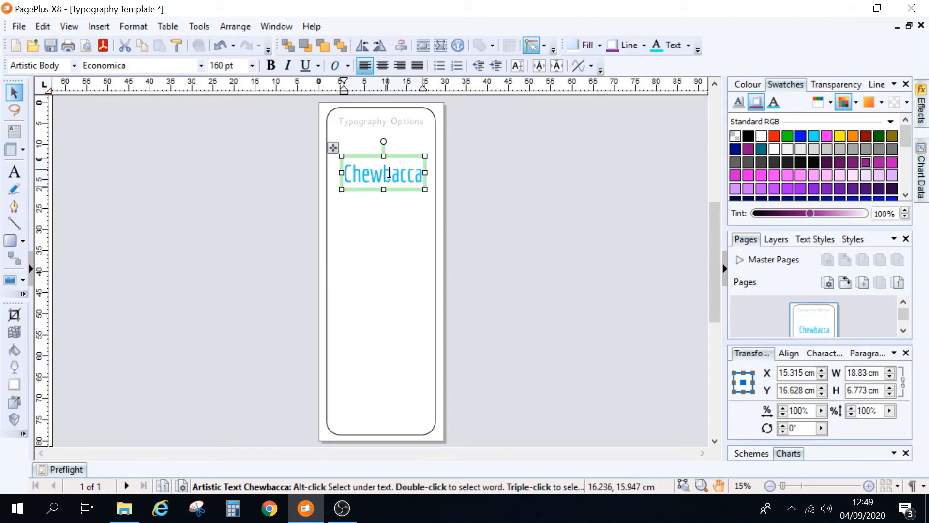
Examine the purple outline around the Chewbacca letters up close.
scroll(389, 173, up, 4)
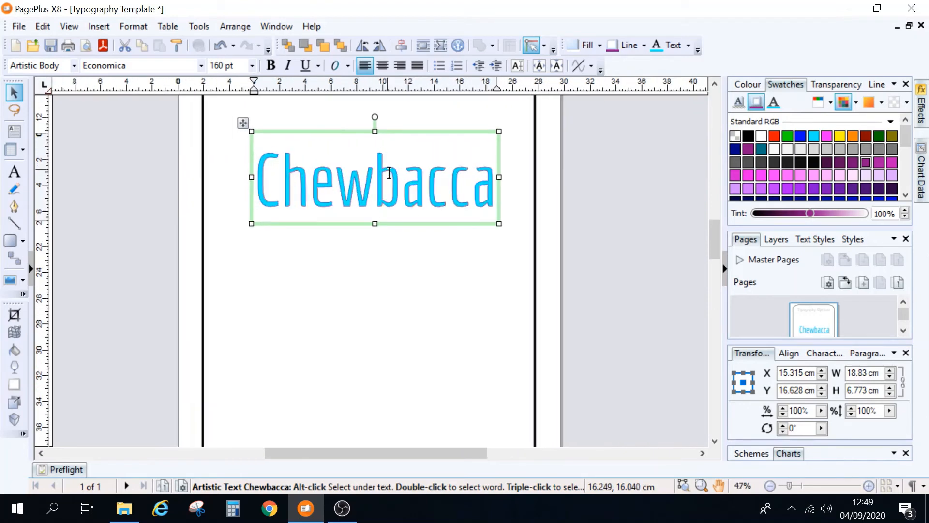
scroll(389, 173, down, 1)
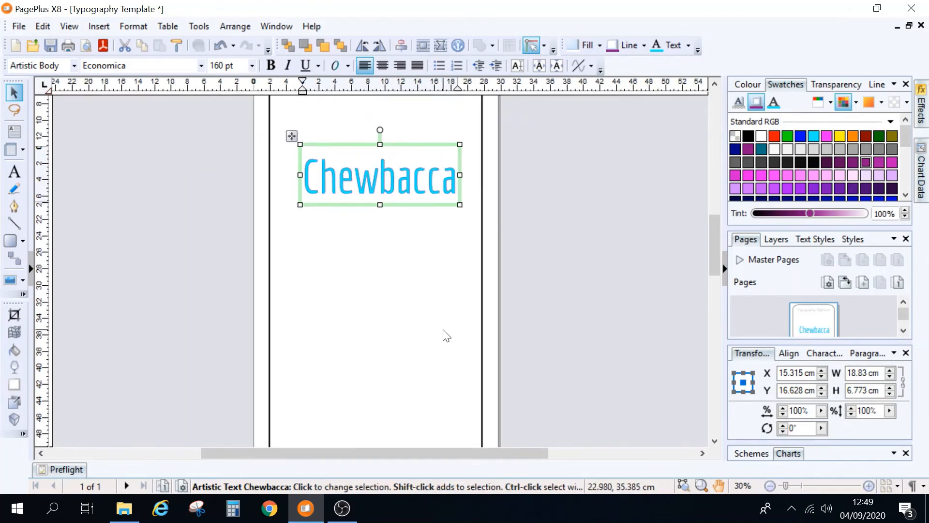
scroll(442, 334, up, 2)
scroll(446, 335, up, 4)
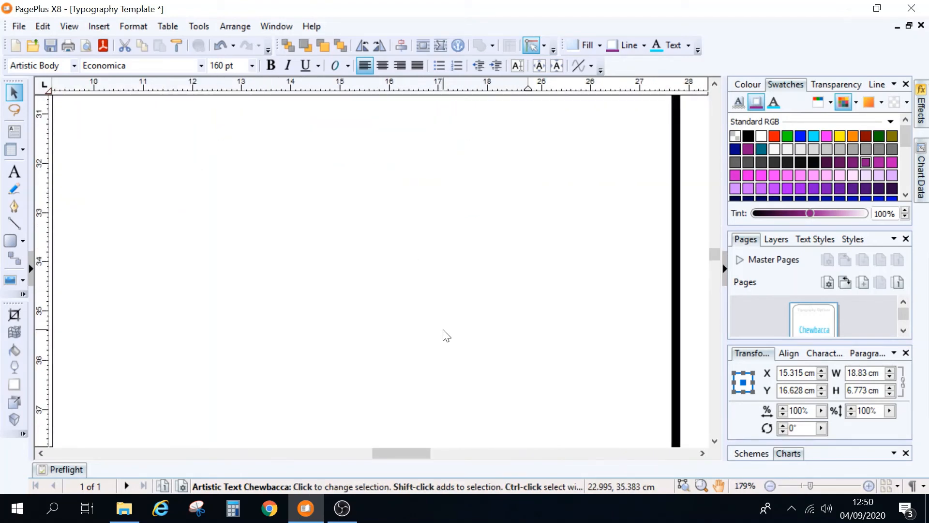
scroll(446, 335, down, 4)
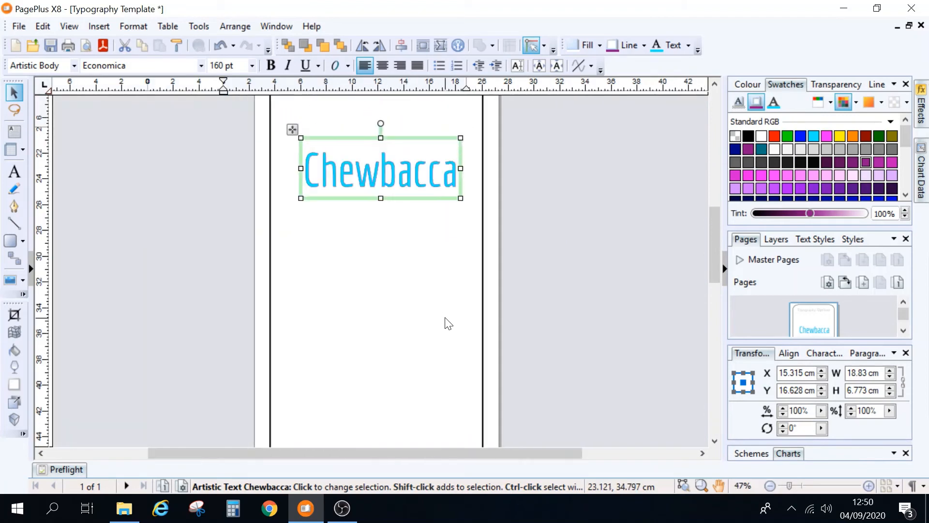
scroll(449, 323, down, 2)
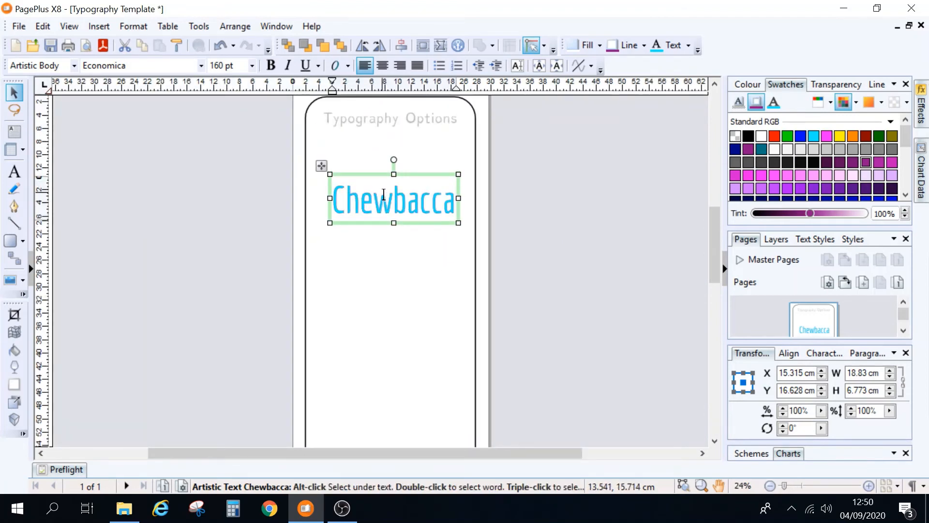
scroll(384, 194, up, 2)
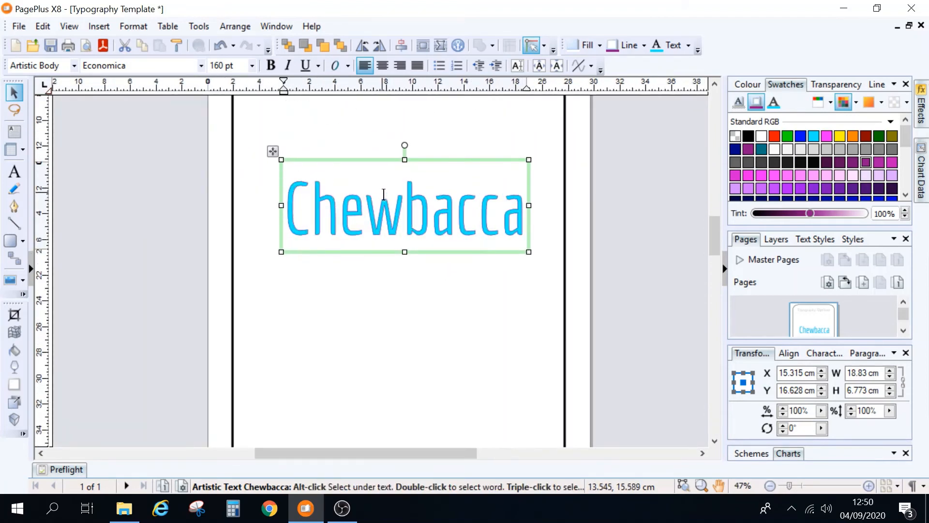
scroll(384, 194, up, 2)
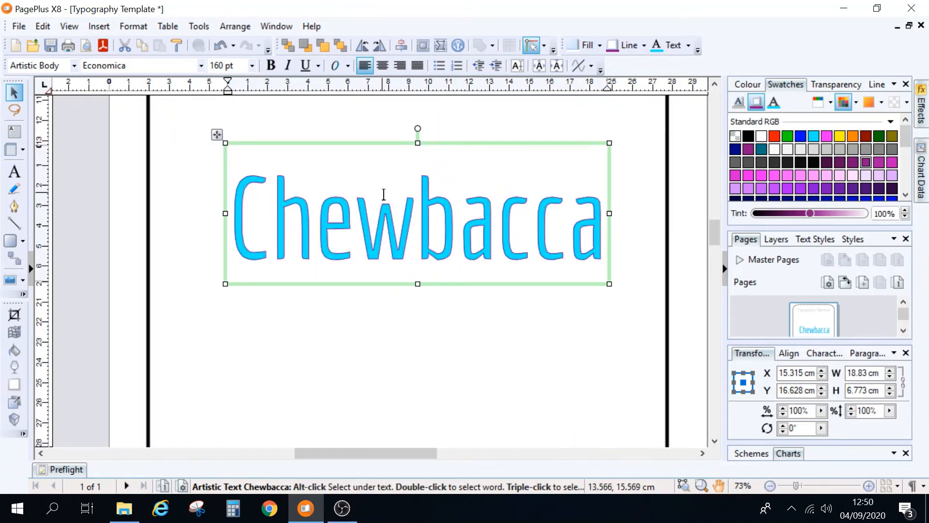
scroll(384, 194, up, 1)
scroll(461, 235, up, 1)
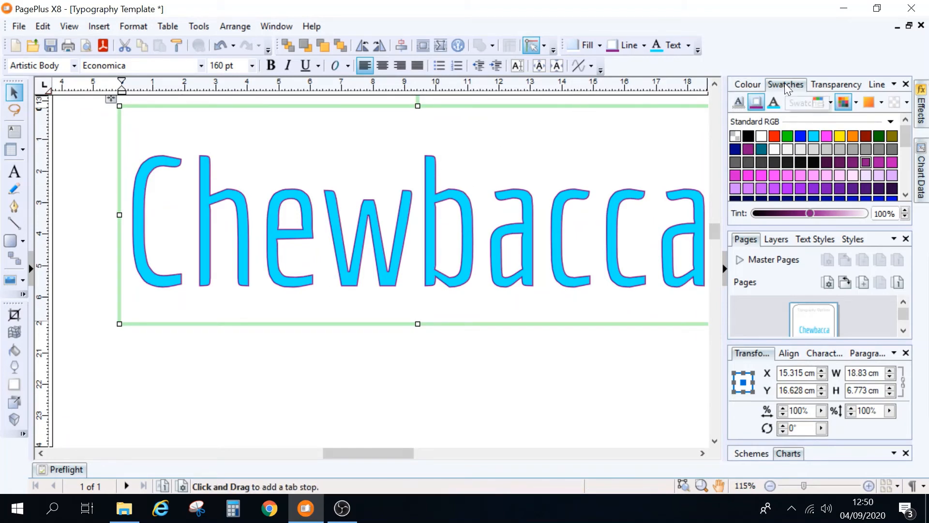
Try a 5 pt outline on the Chewbacca text and set its width to 2.5 pt.
click(880, 86)
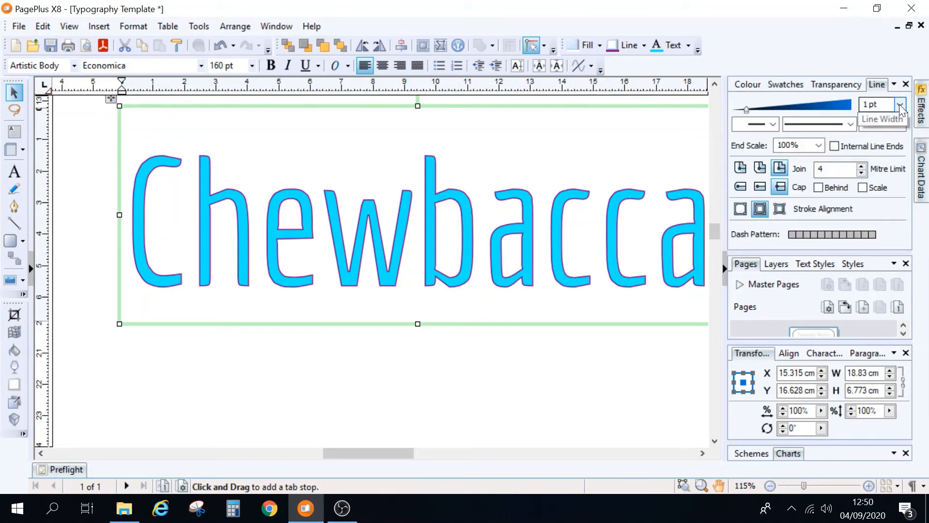
click(903, 105)
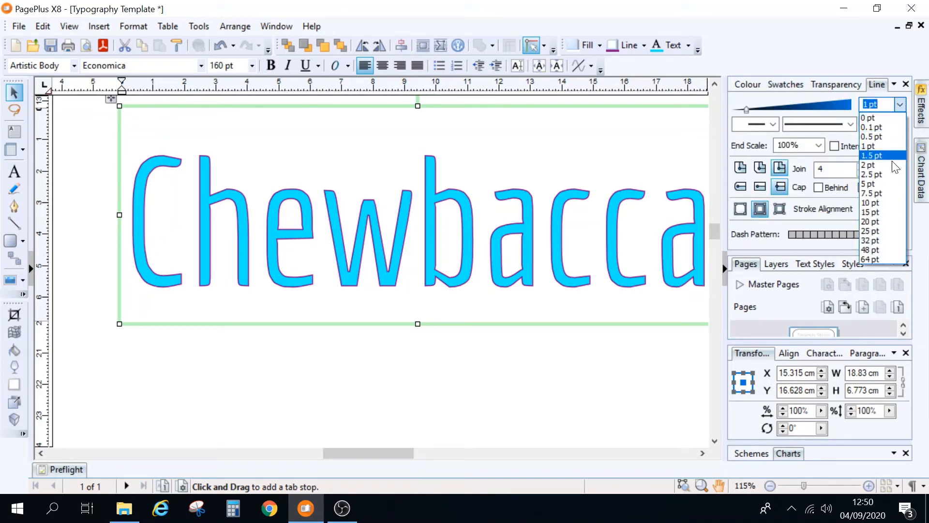
click(886, 188)
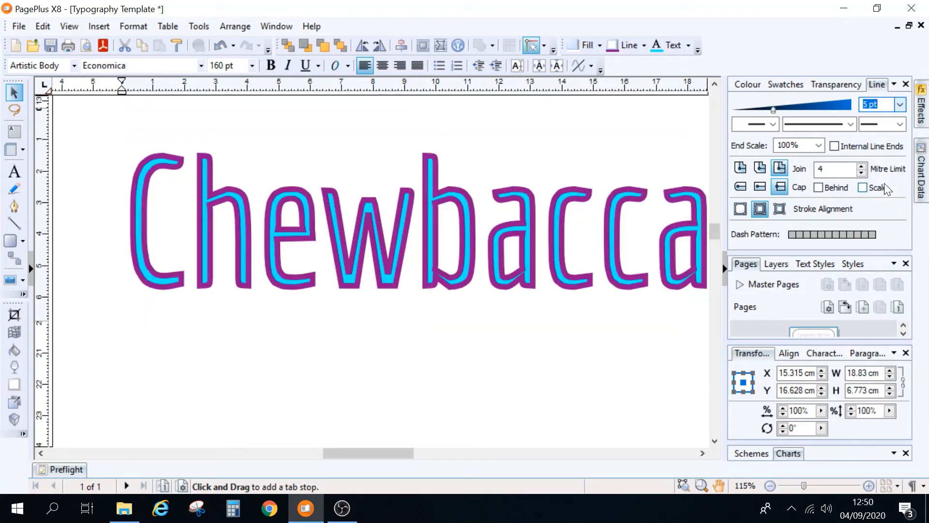
click(900, 106)
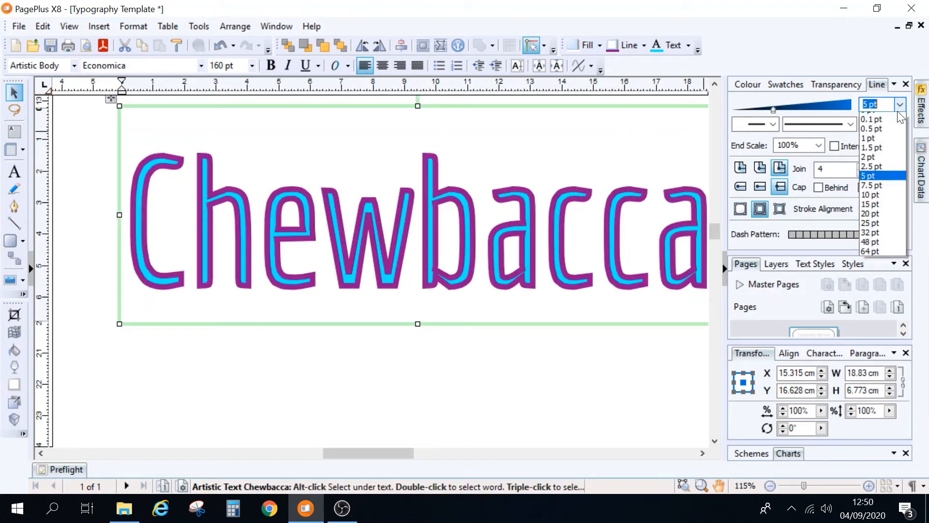
click(870, 166)
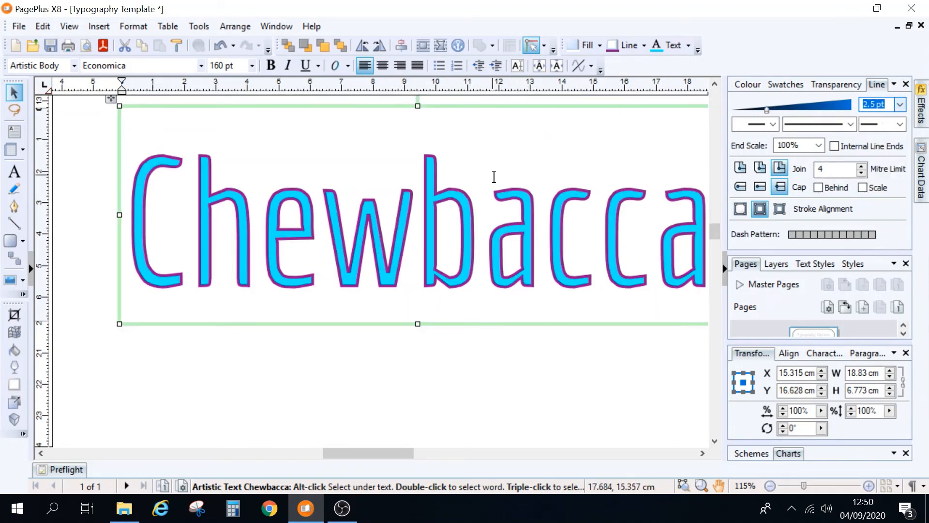
scroll(494, 177, down, 2)
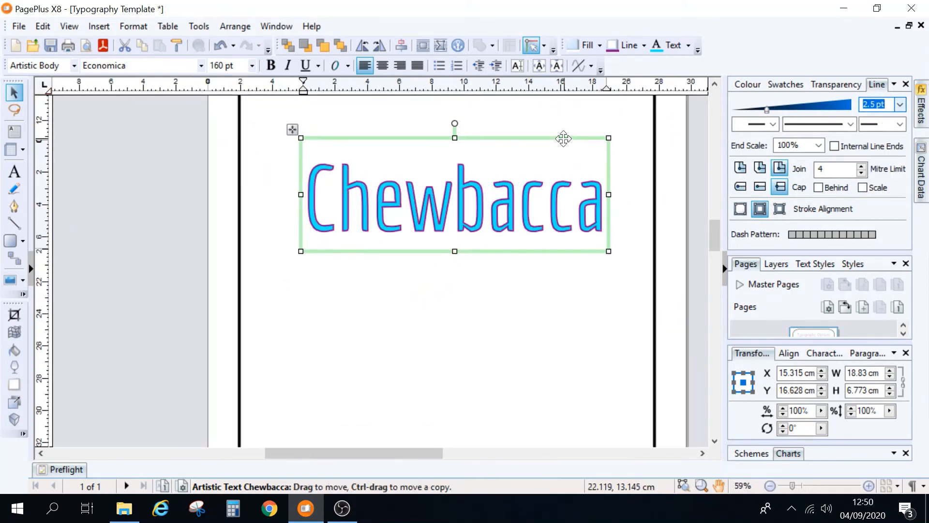
click(543, 120)
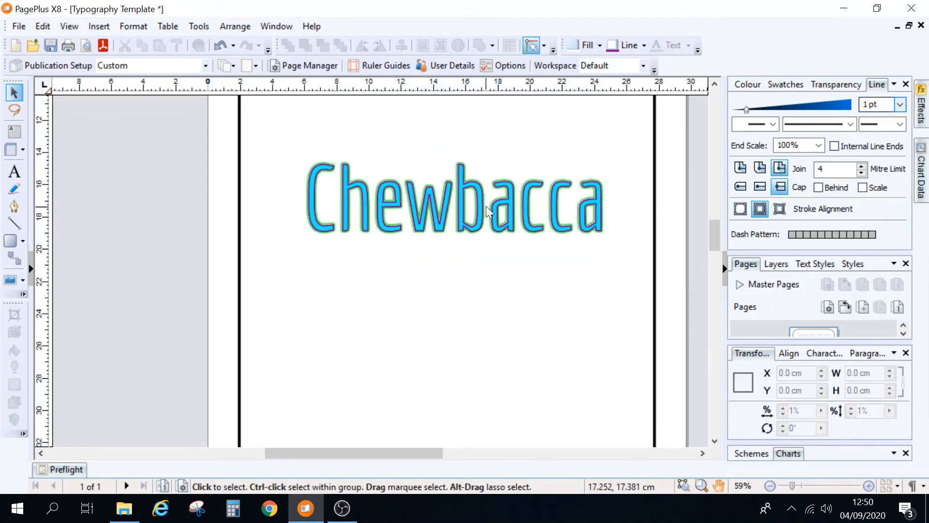
Recolour the fill of the Chewbacca text yellow, about RGB 255, 248, 94.
click(493, 153)
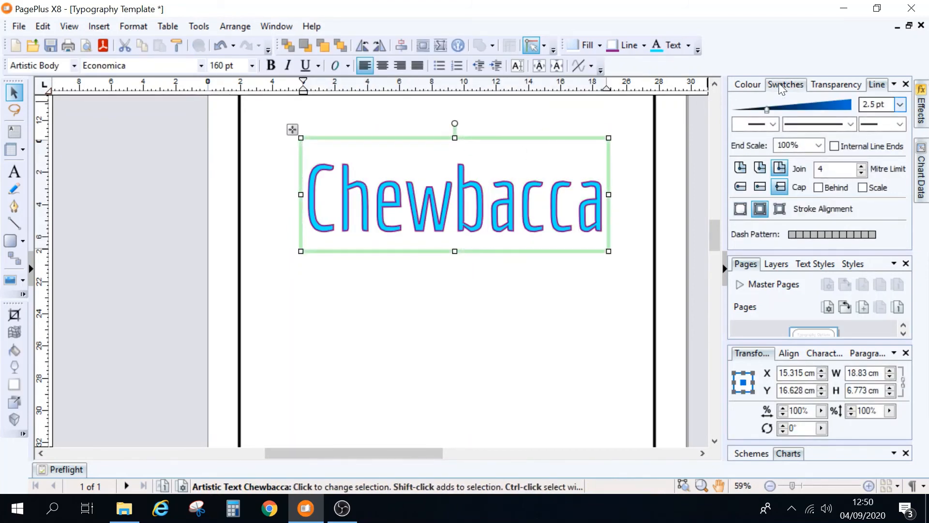
click(748, 85)
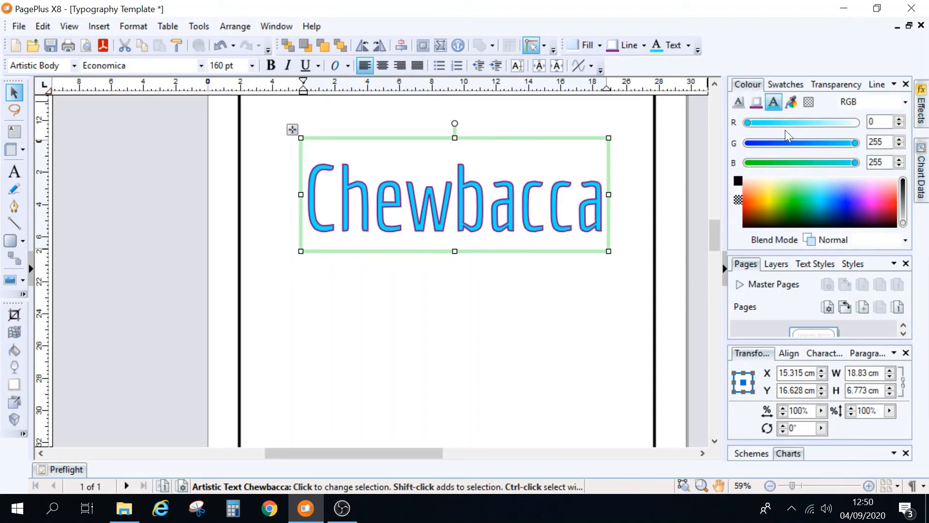
click(775, 103)
drag(749, 205, 769, 195)
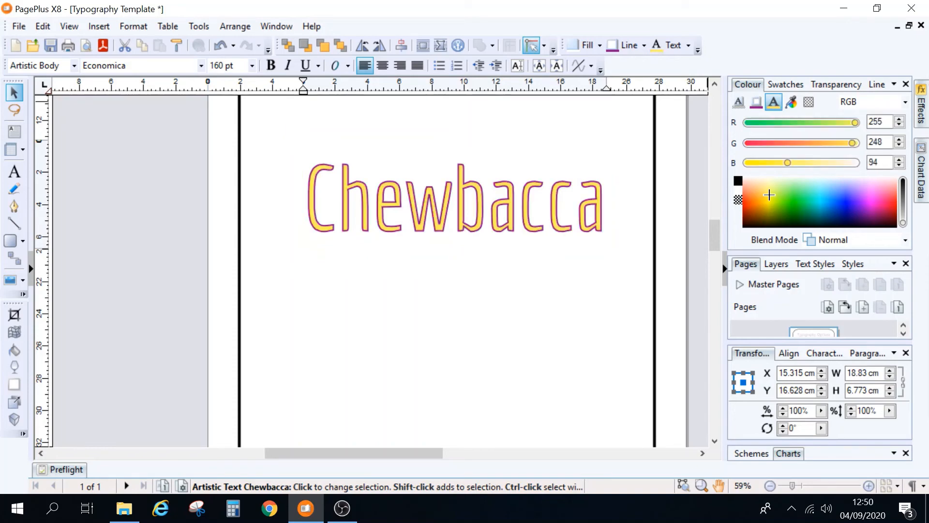
Colour the Chewbacca text magenta and its outline blue from the Standard RGB swatches.
click(785, 84)
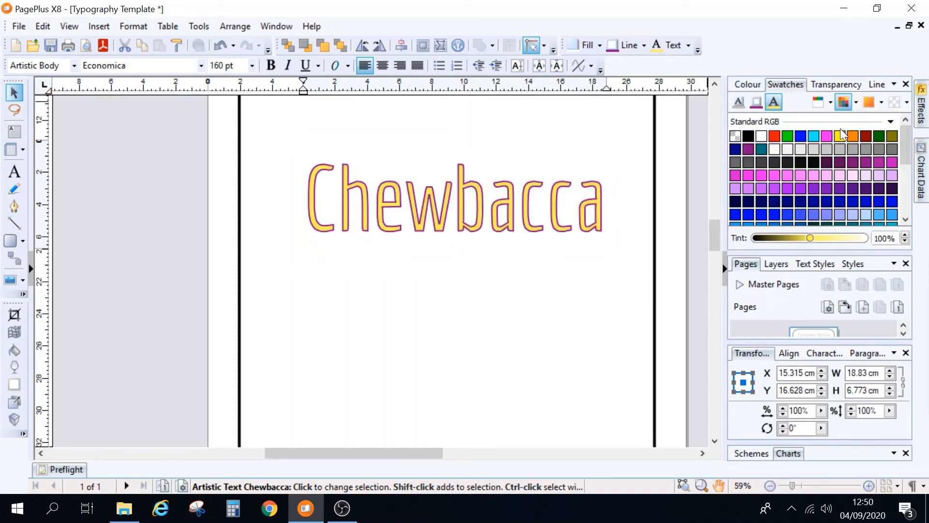
click(813, 176)
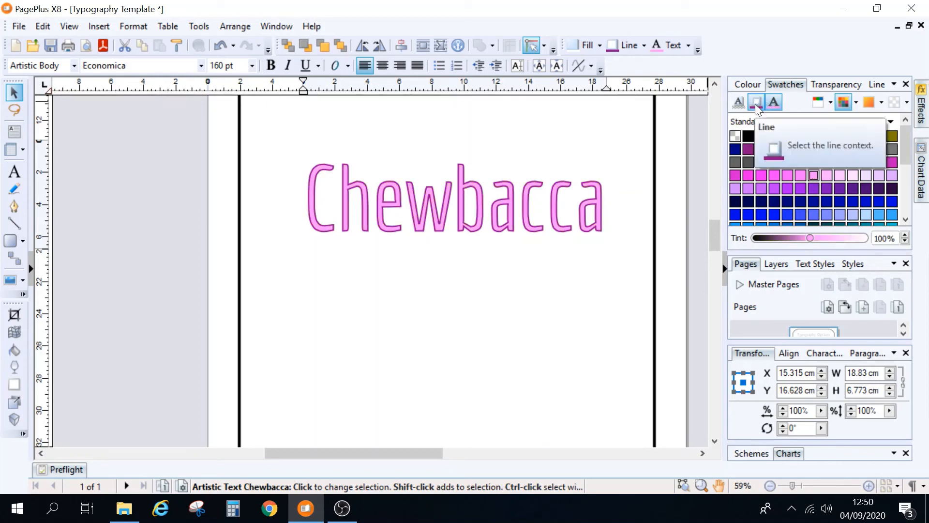
click(774, 215)
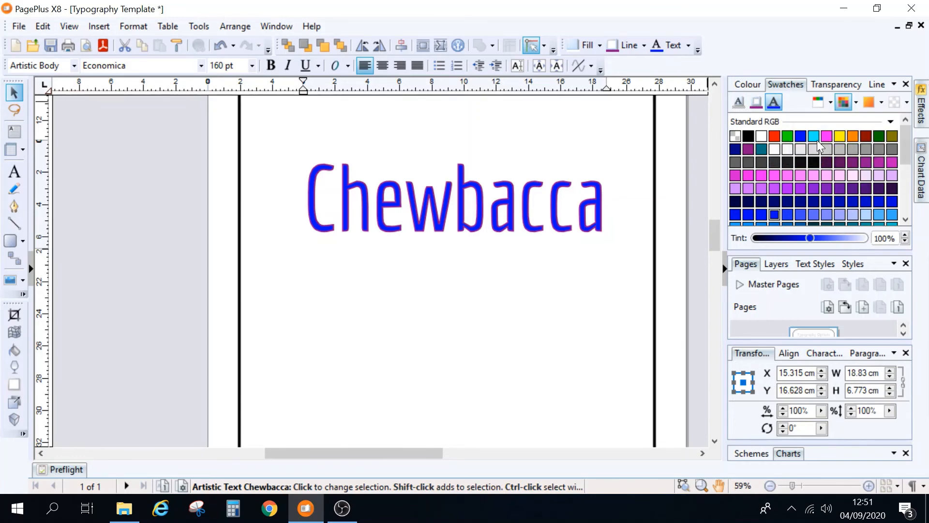
click(827, 137)
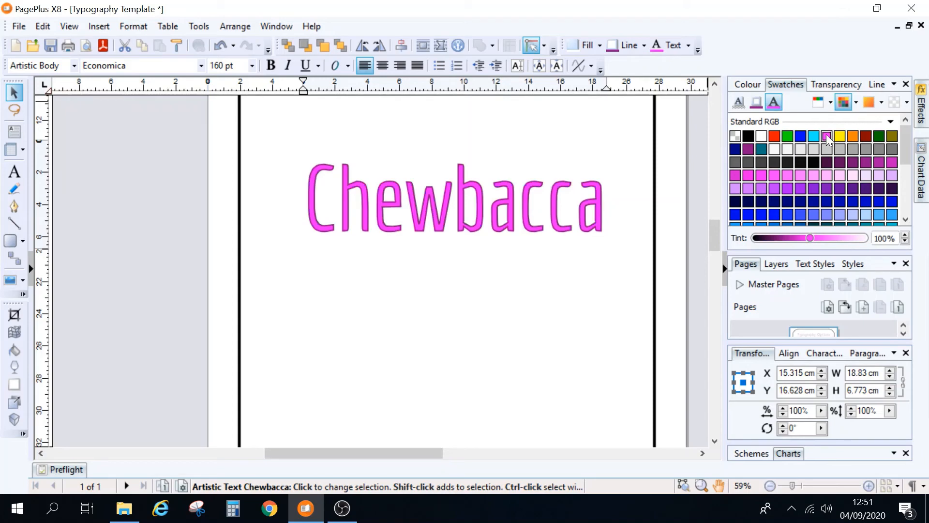
click(758, 102)
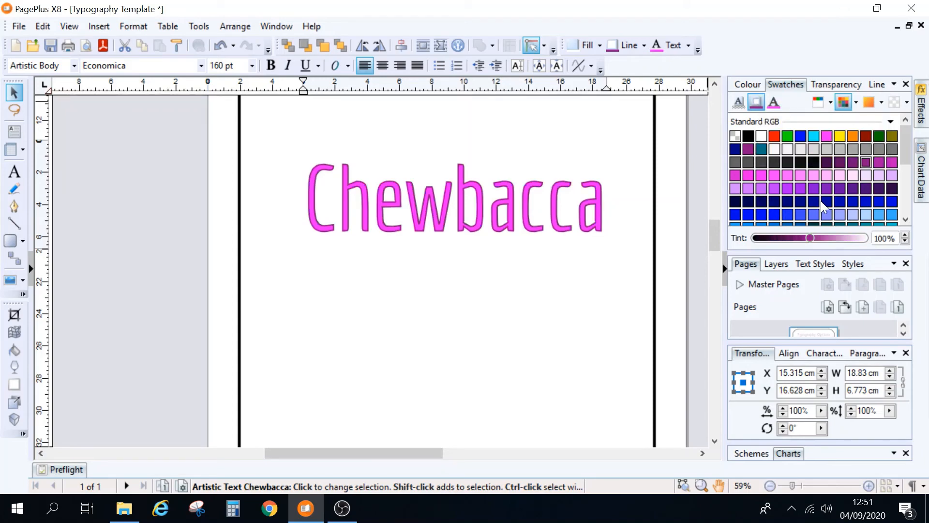
click(803, 215)
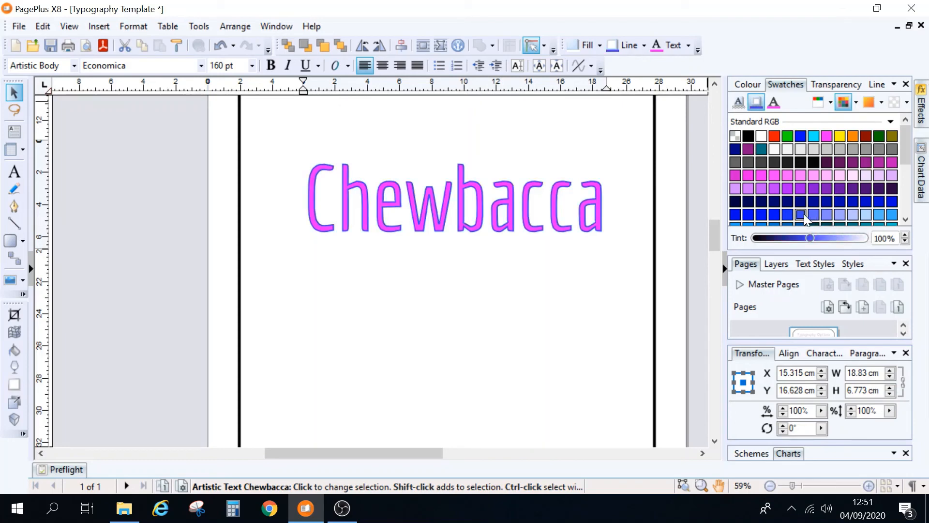
Try a yellow outline on the Chewbacca text and recolour it light blue from the Standard RGB swatches.
click(840, 137)
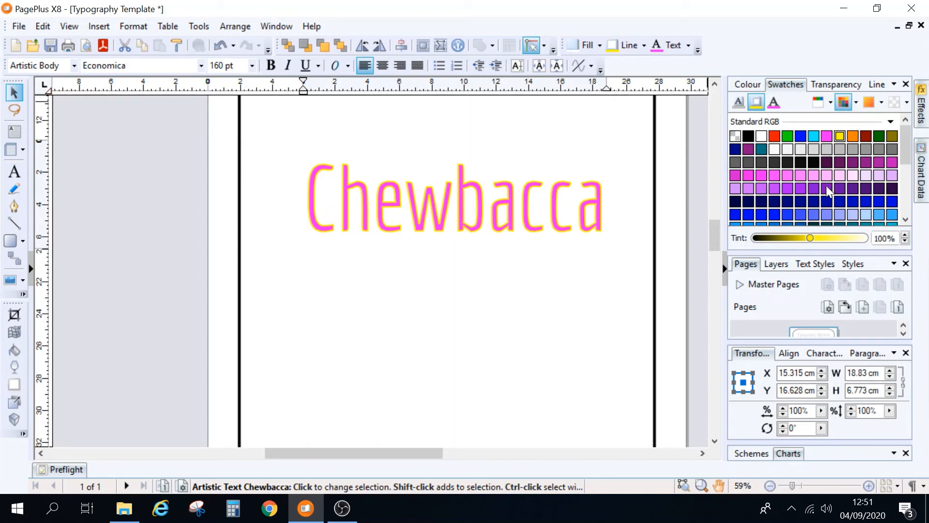
click(852, 214)
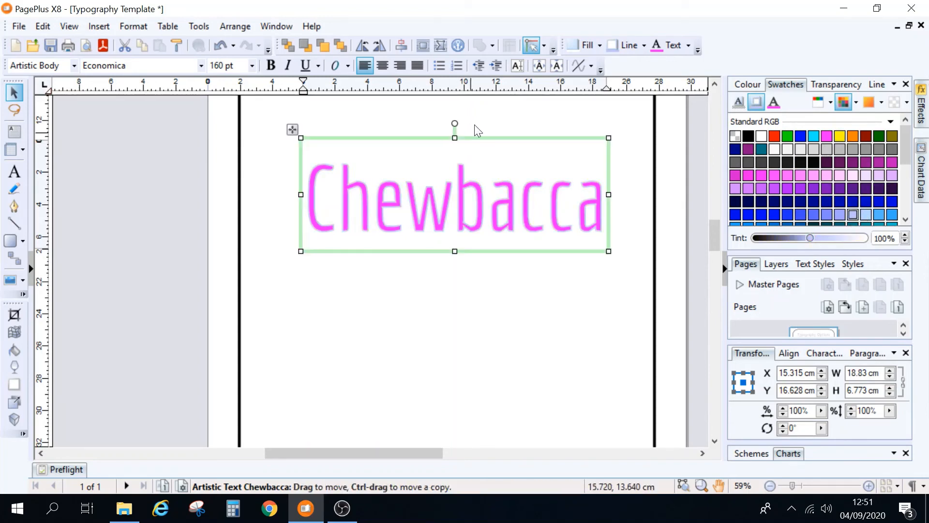
click(410, 118)
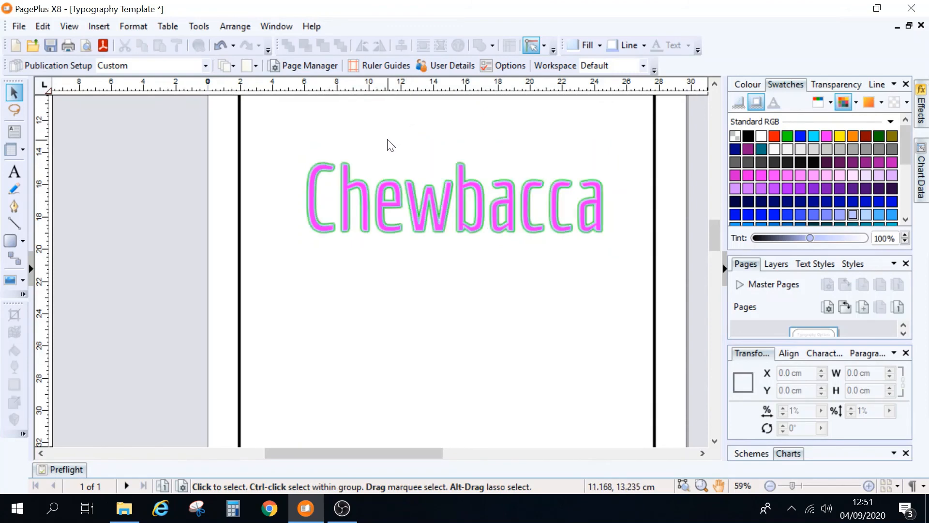
Move the Chewbacca text up the page to about X 14.98 cm, Y 14.21 cm.
scroll(390, 146, down, 1)
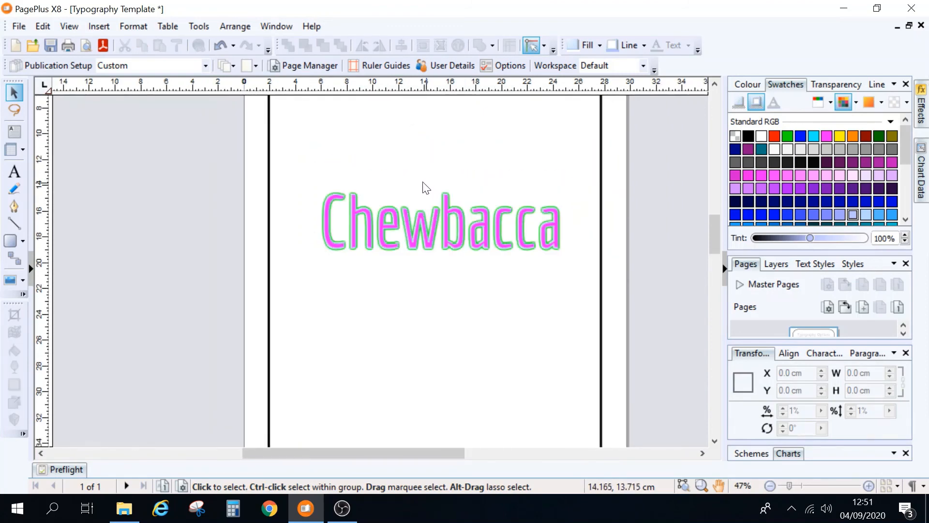
click(424, 208)
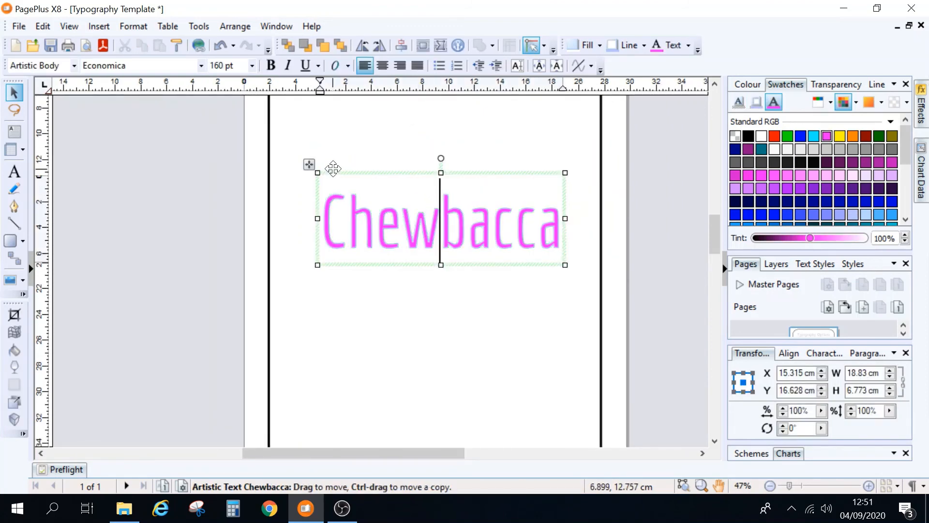
drag(309, 164, 307, 133)
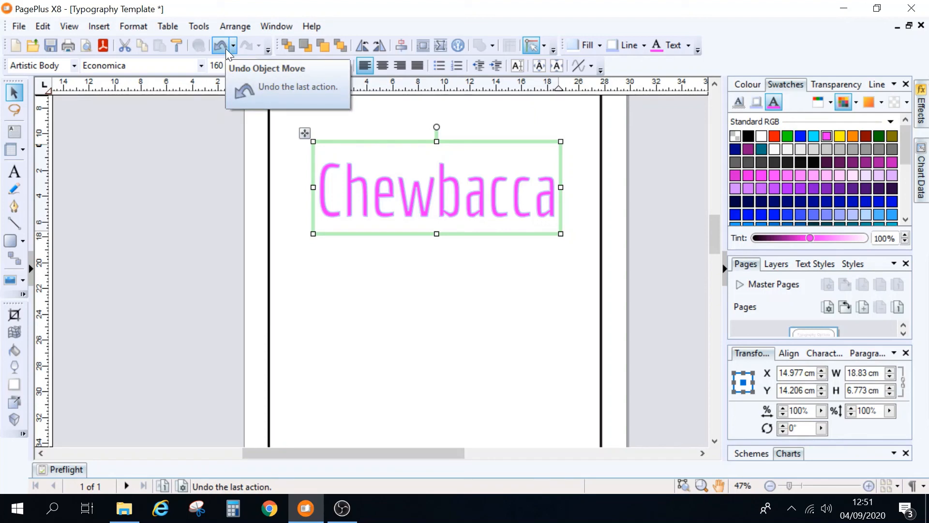
Review the colour, swatch and line settings available for the Chewbacca text.
click(752, 87)
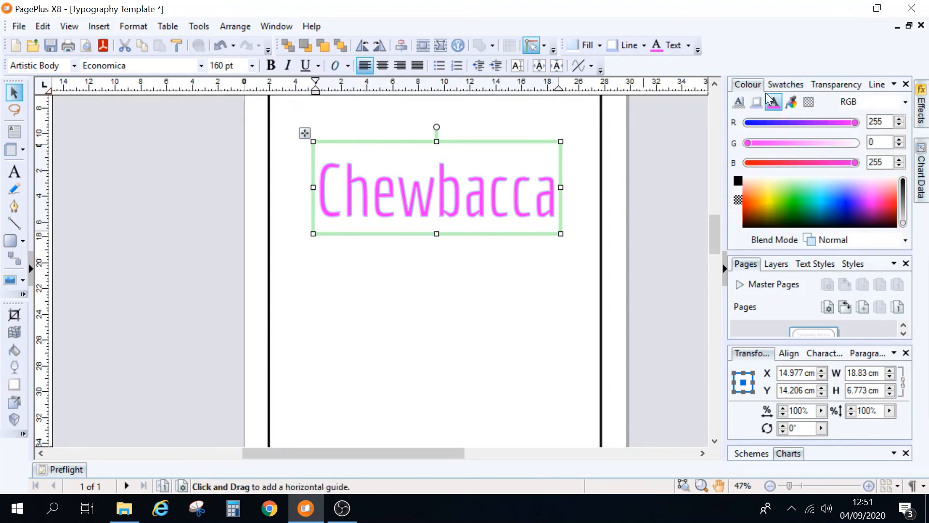
click(783, 89)
click(876, 85)
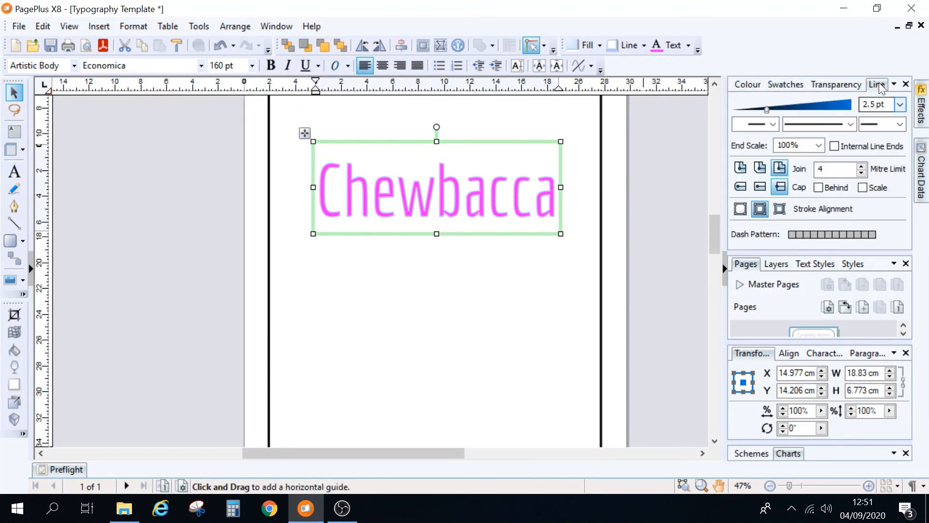
Shrink the Chewbacca text slightly to about 18.72 cm wide and 6.73 cm high.
click(15, 94)
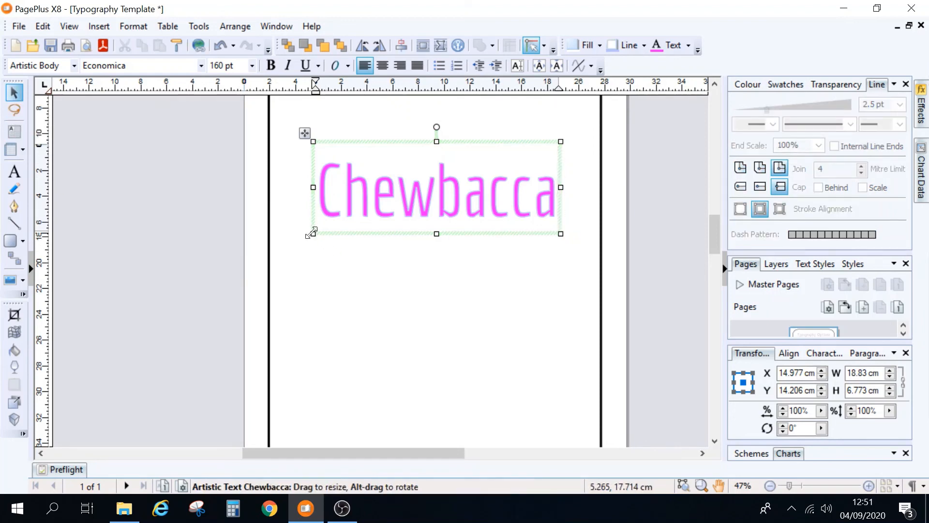
mouse_move(313, 234)
mouse_down()
mouse_move(278, 270)
mouse_move(313, 238)
mouse_up()
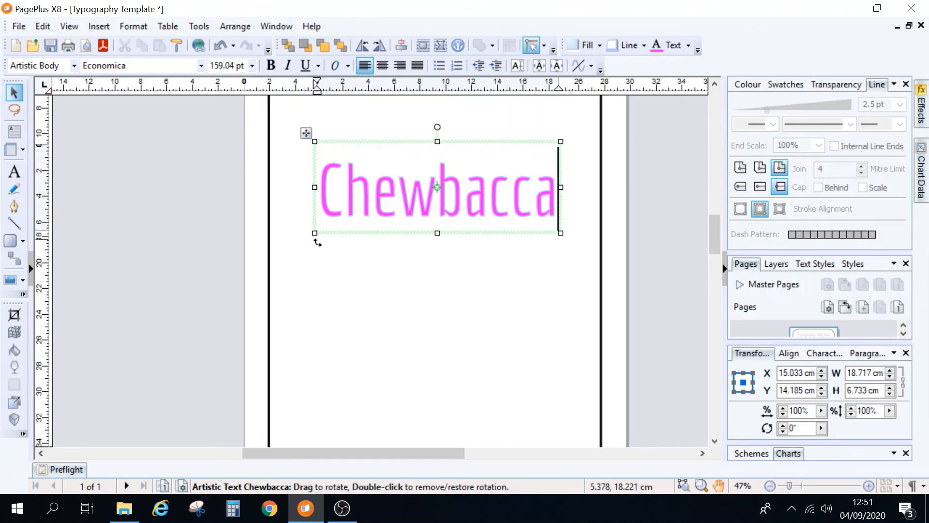
click(614, 179)
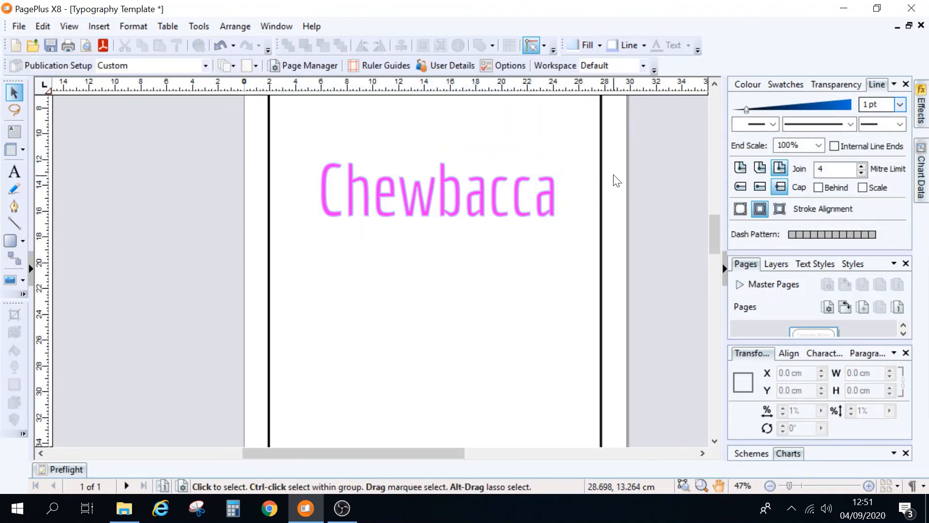
Fit the full Typography Template page in the view.
scroll(617, 180, up, 3)
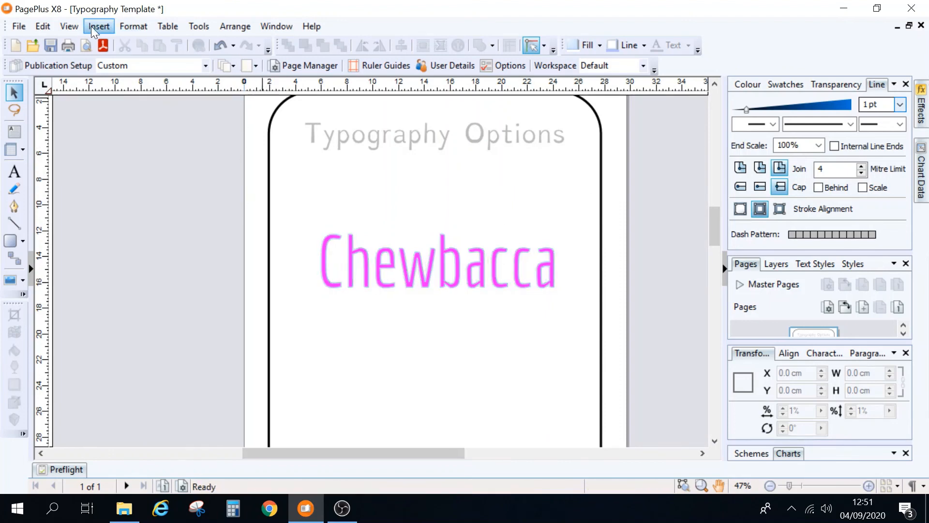
click(58, 27)
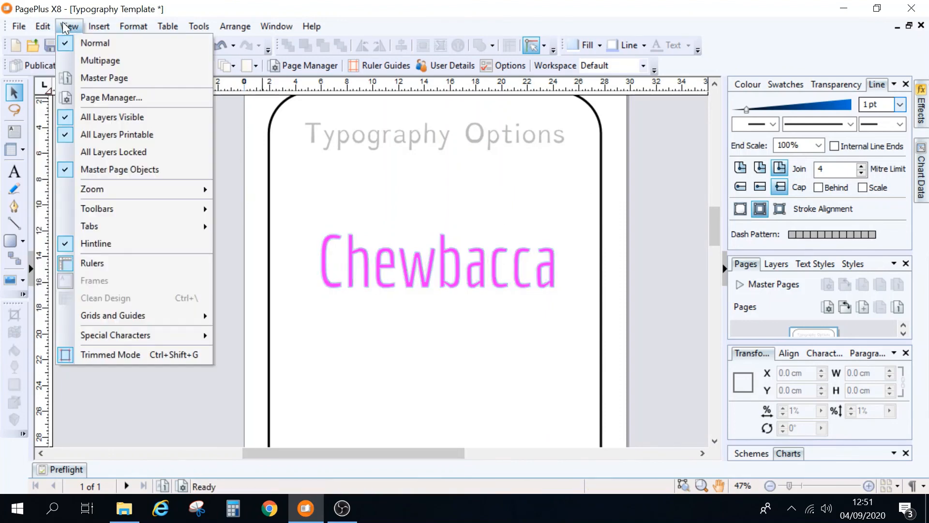
mouse_move(132, 184)
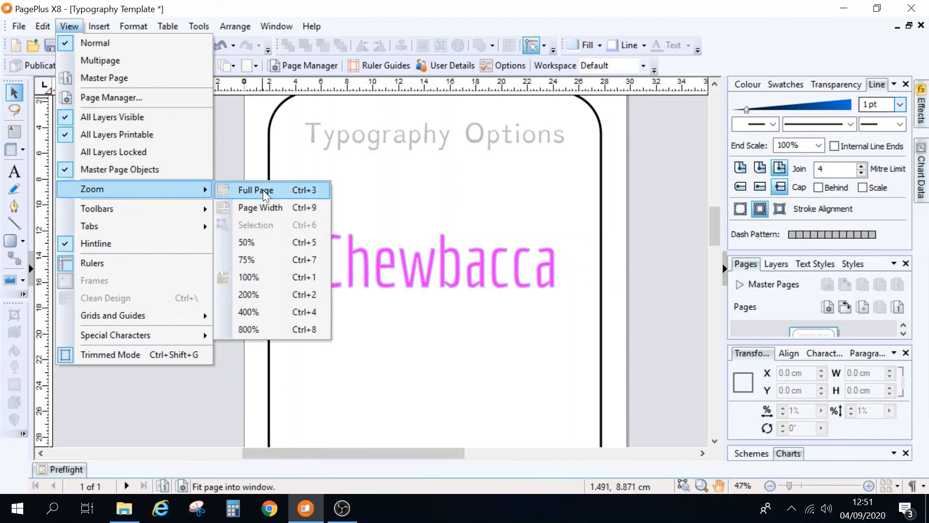
click(262, 144)
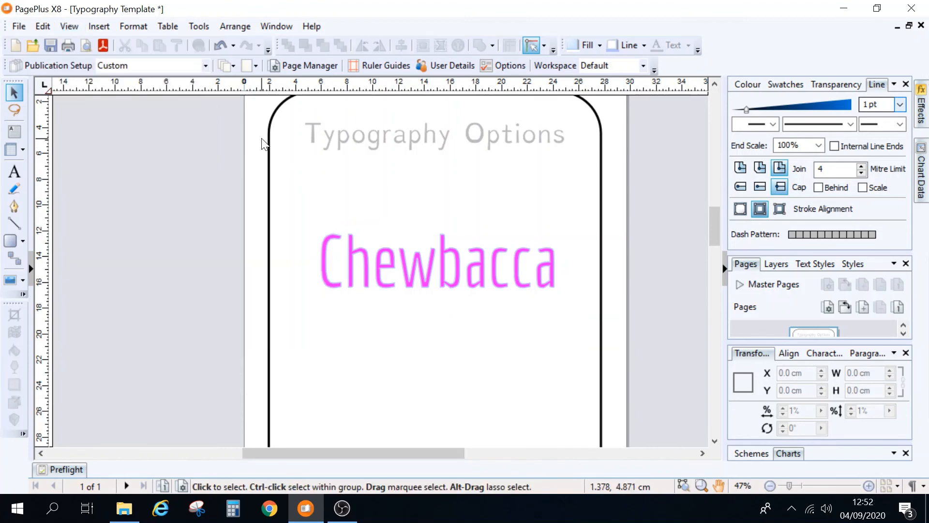
key(ctrl+0)
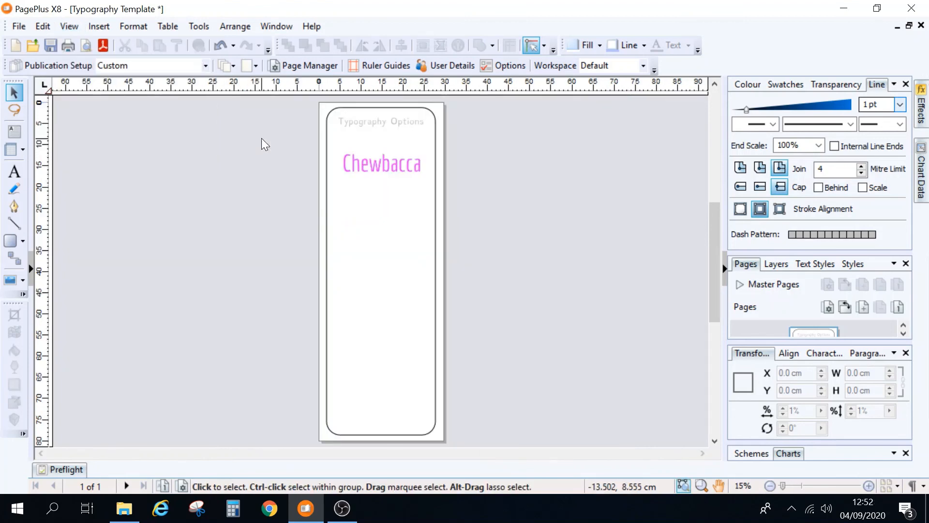